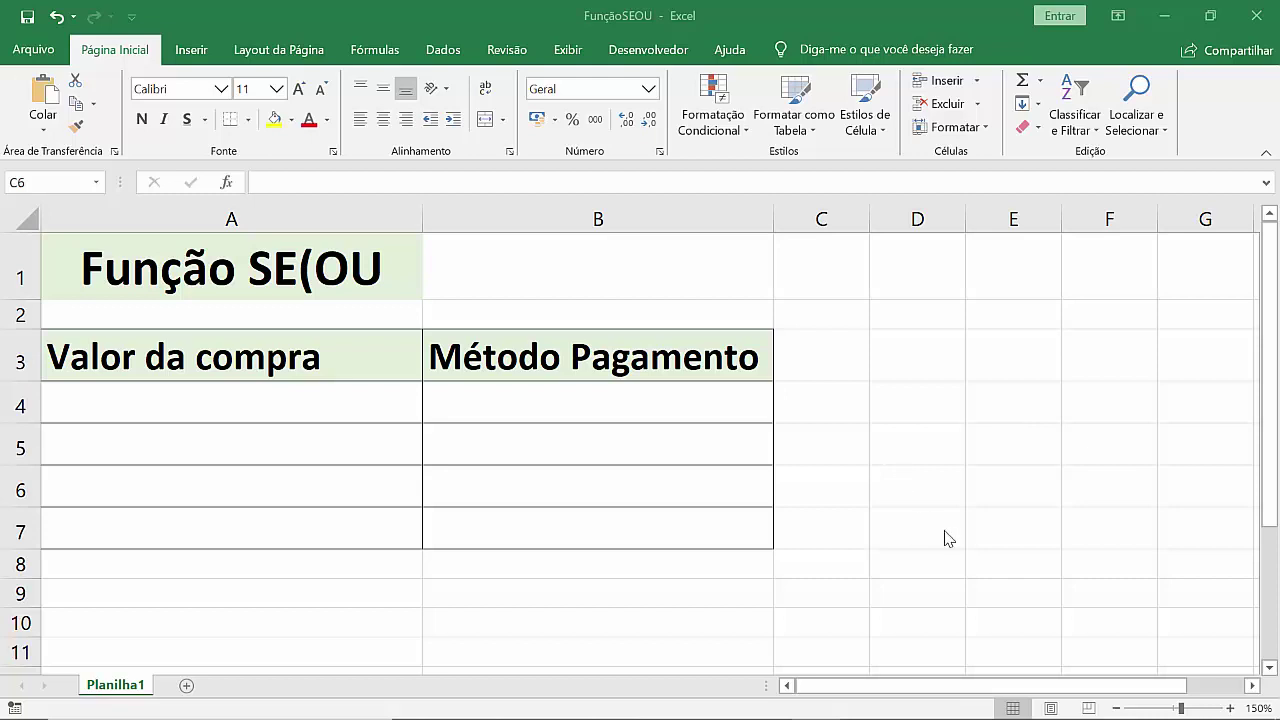
# Step: List the comparison operators >, <, >=, <= and <> in cells D3 through D7
pyautogui.click(904, 352)
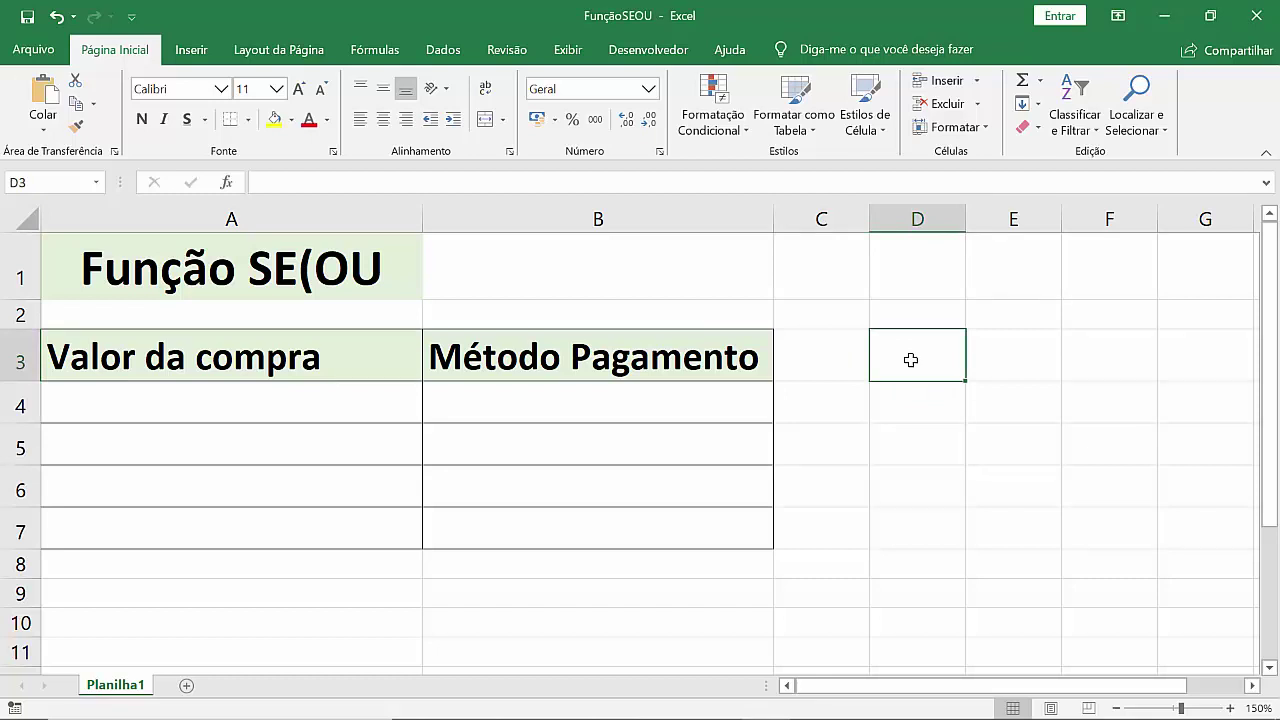
pyautogui.write('>')
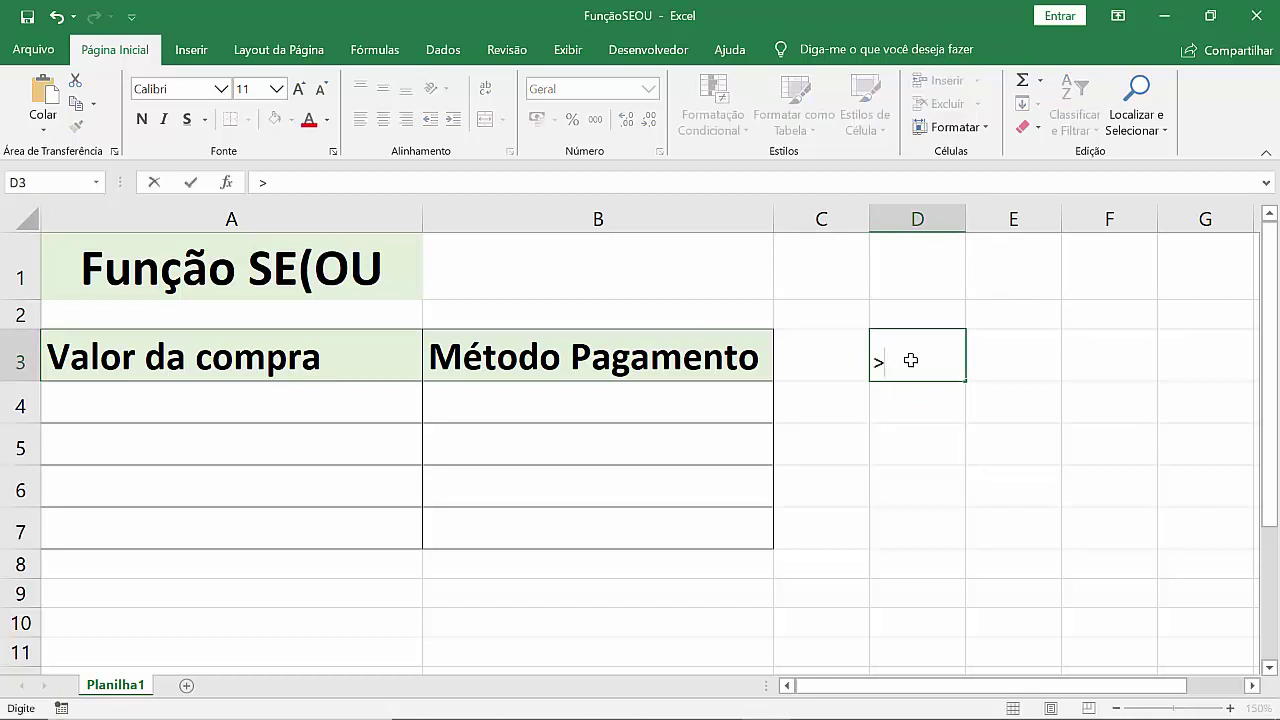
pyautogui.press('Return')
pyautogui.write('<')
pyautogui.press('Return')
pyautogui.write('>')
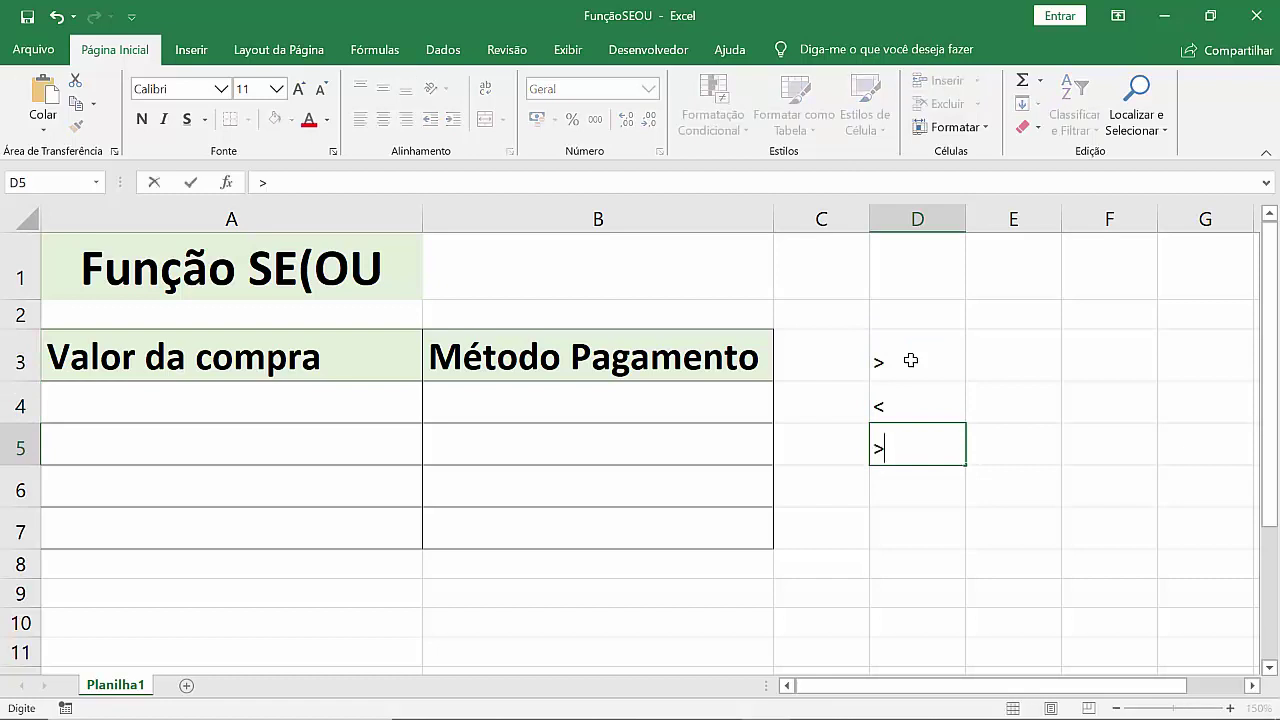
pyautogui.write('=')
pyautogui.press('Return')
pyautogui.write('<=')
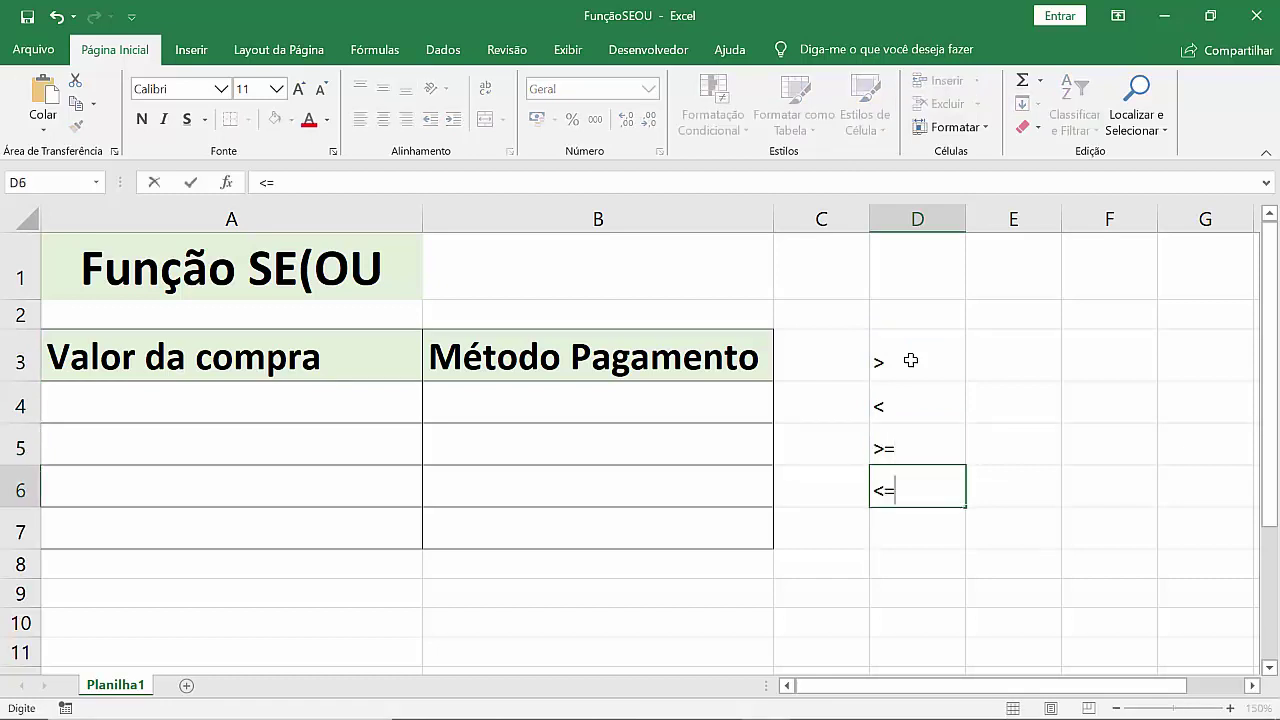
pyautogui.press('Return')
pyautogui.write('<>')
pyautogui.press('Return')
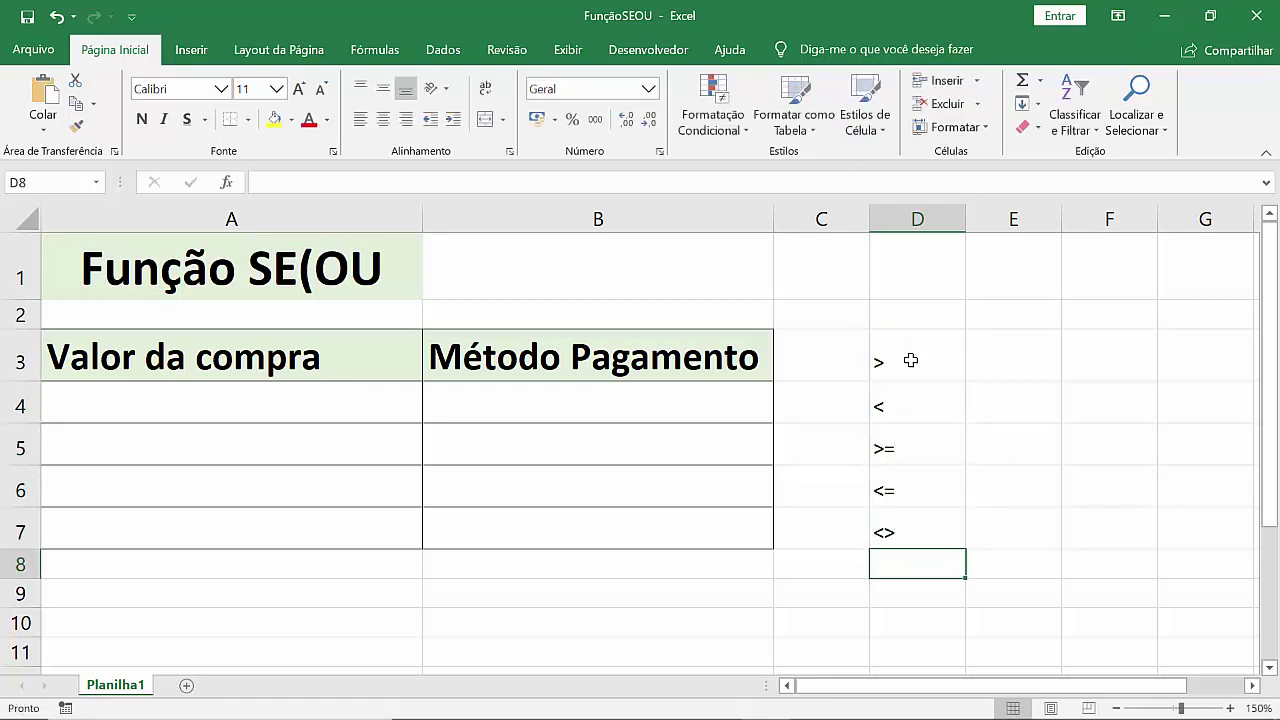
# Step: Abandon the unfinished entry in D8 and erase the operators from D3:D7
pyautogui.write('=')
pyautogui.press('Down')
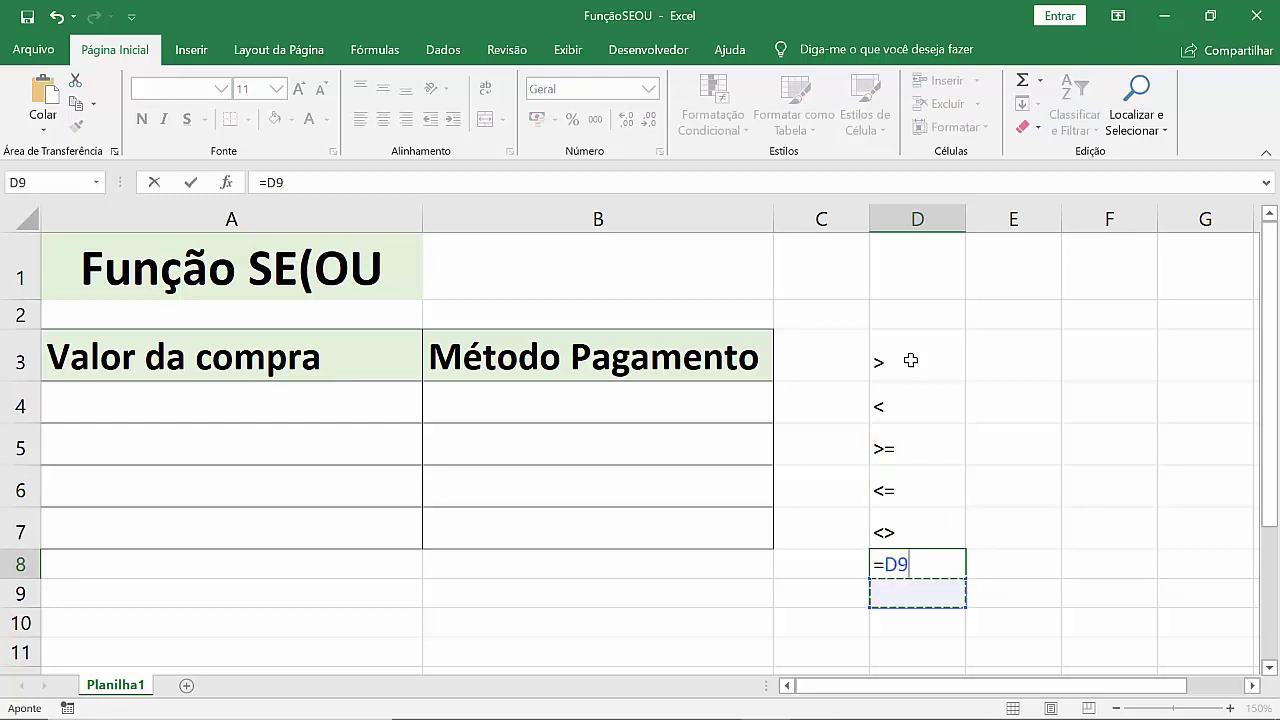
pyautogui.press('Escape')
pyautogui.press('Up')
pyautogui.hotkey('shift', 'Up')
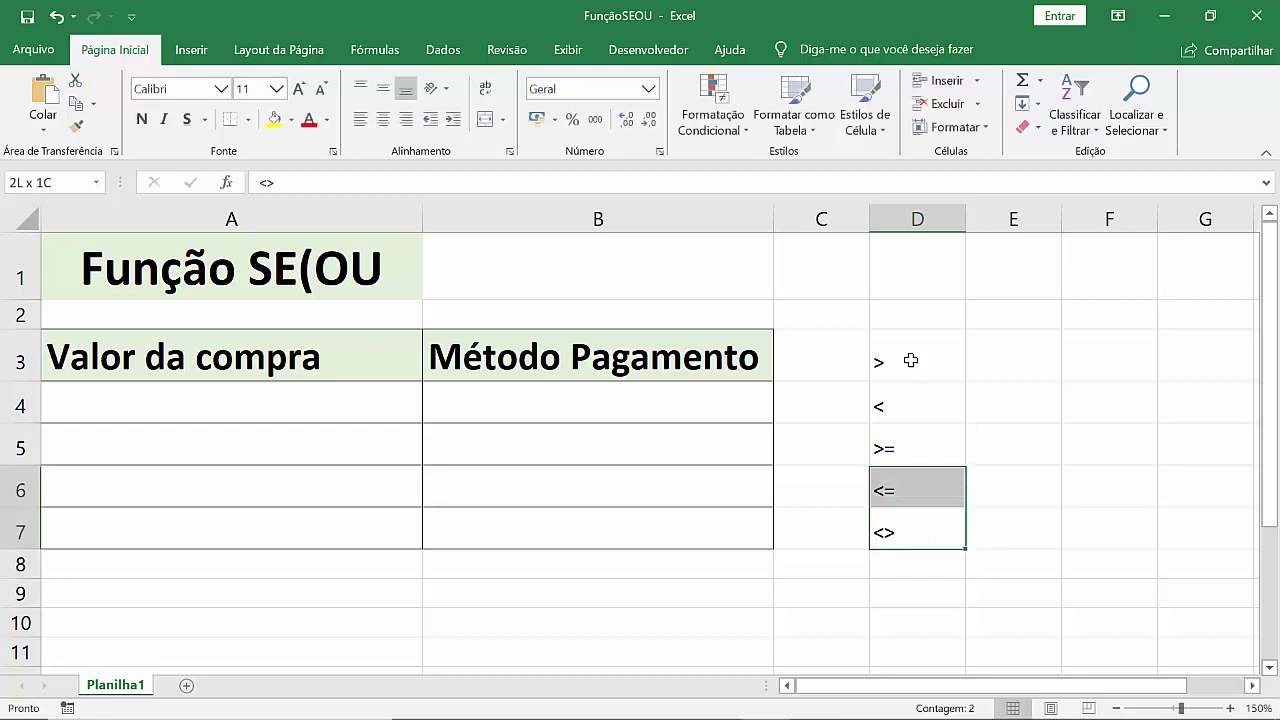
pyautogui.hotkey('shift', 'Up')
pyautogui.hotkey('shift', 'Up')
pyautogui.hotkey('shift', 'Up')
pyautogui.press('Delete')
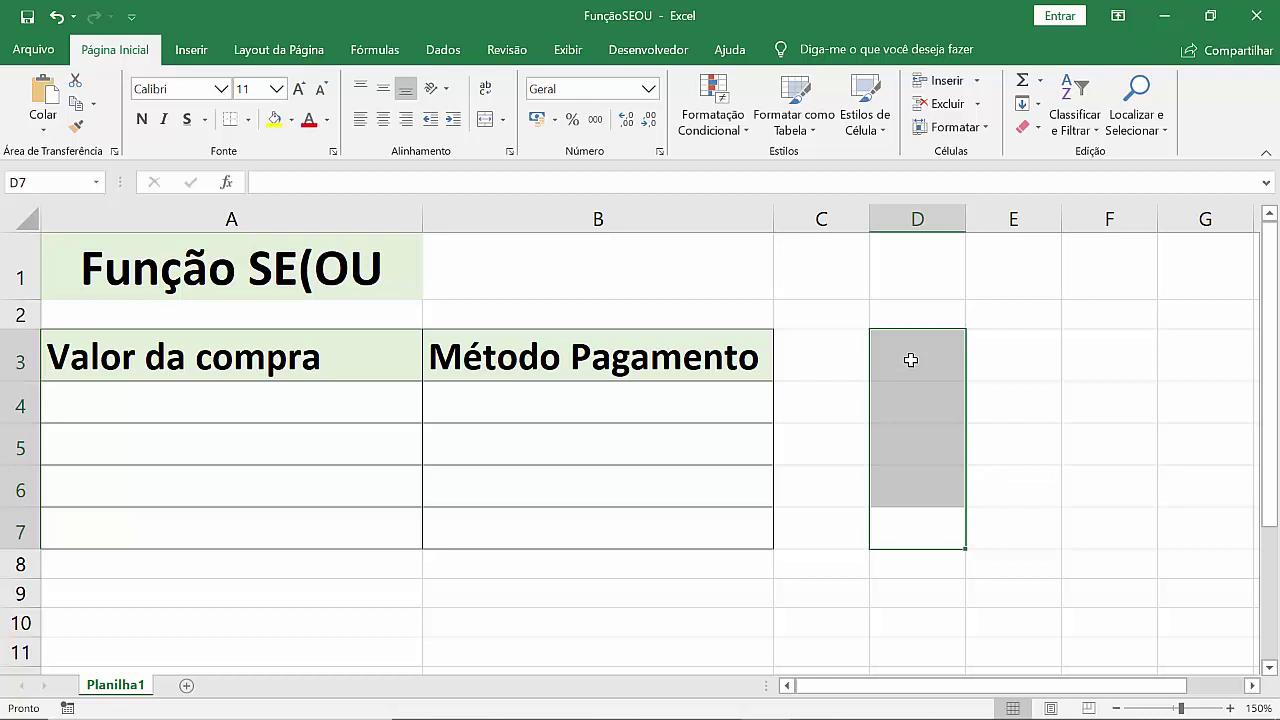
# Step: Enter the sample purchase value 1000 in E3 and Dinheiro in E4
pyautogui.press('Right')
pyautogui.press('Up')
pyautogui.press('Up')
pyautogui.press('Up')
pyautogui.press('Up')
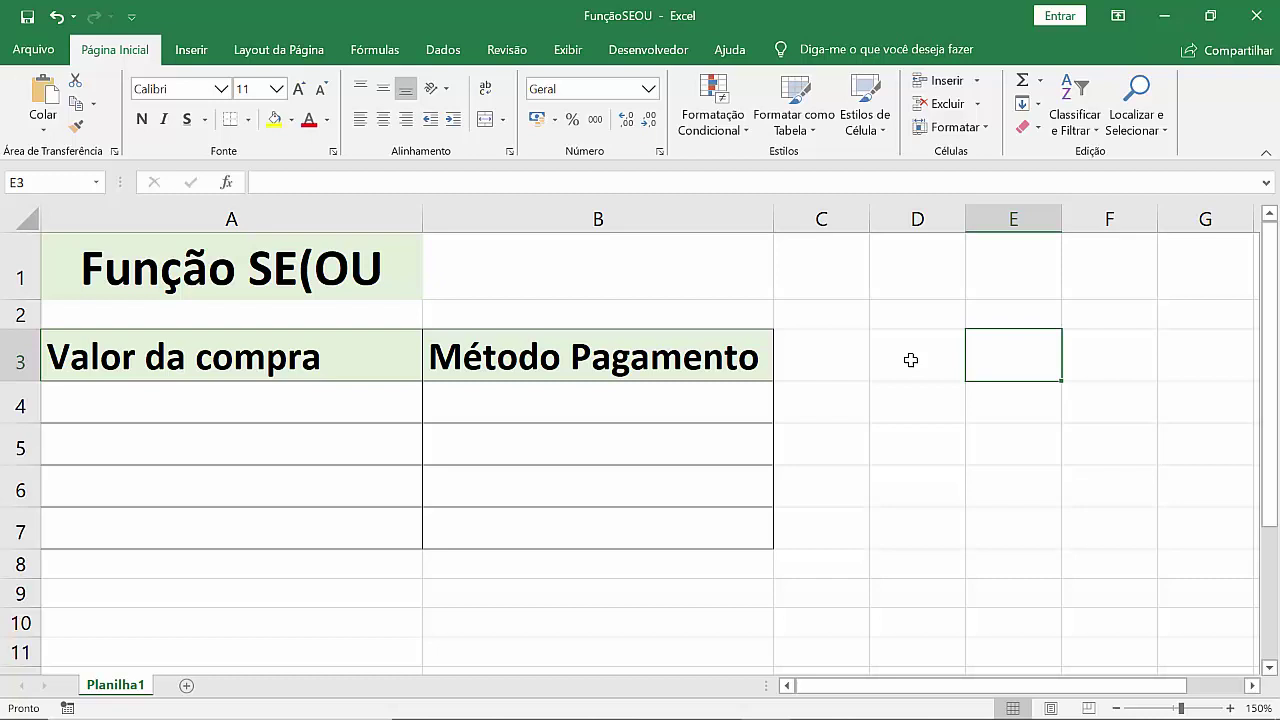
pyautogui.write('1000')
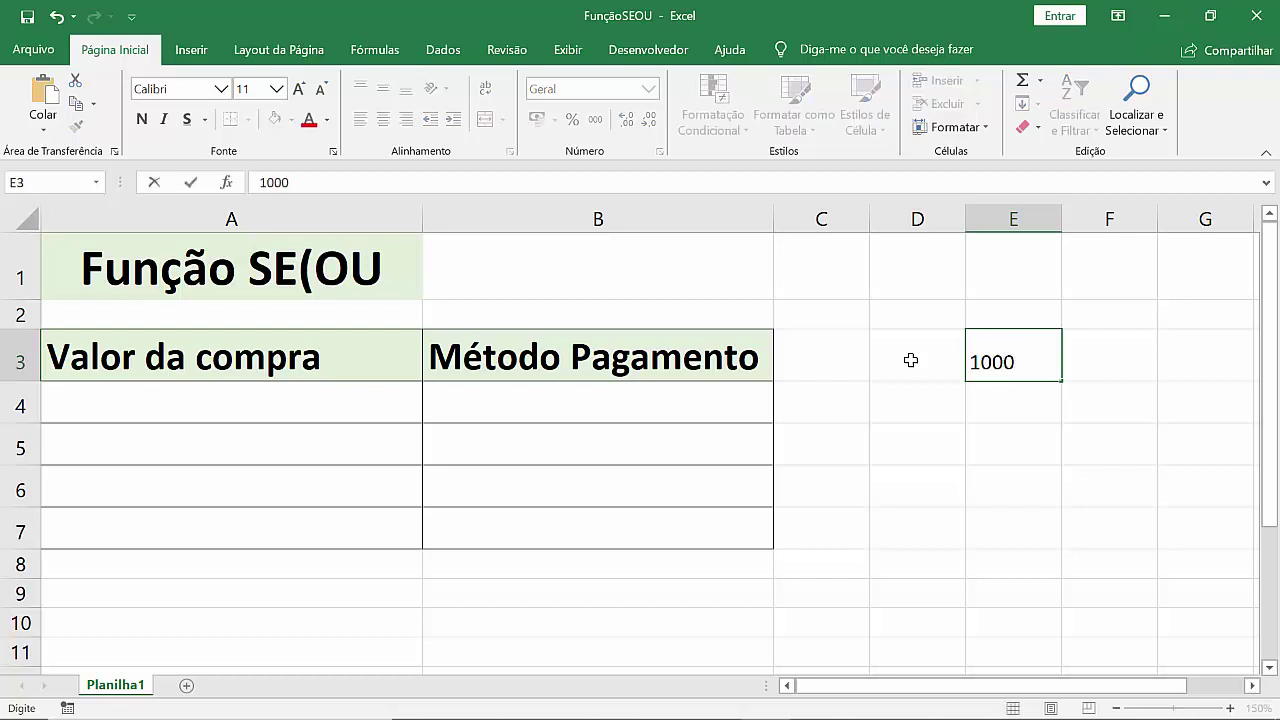
pyautogui.press('Return')
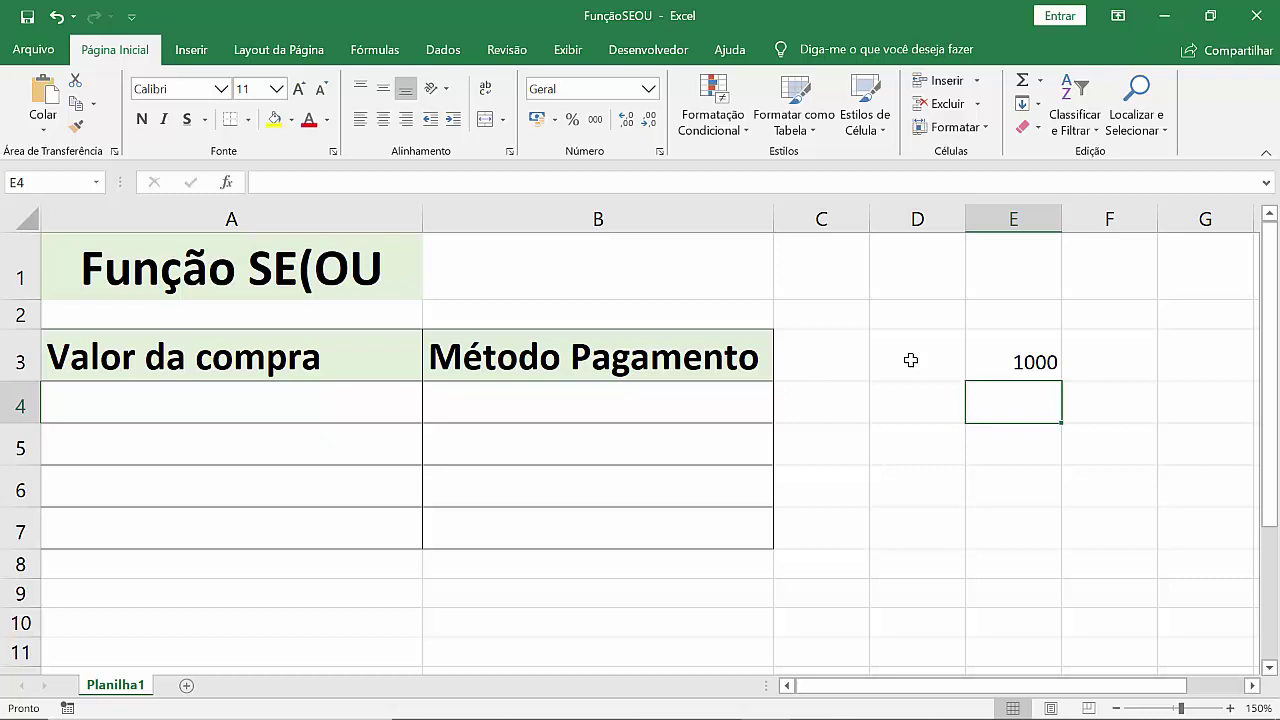
pyautogui.write('Di')
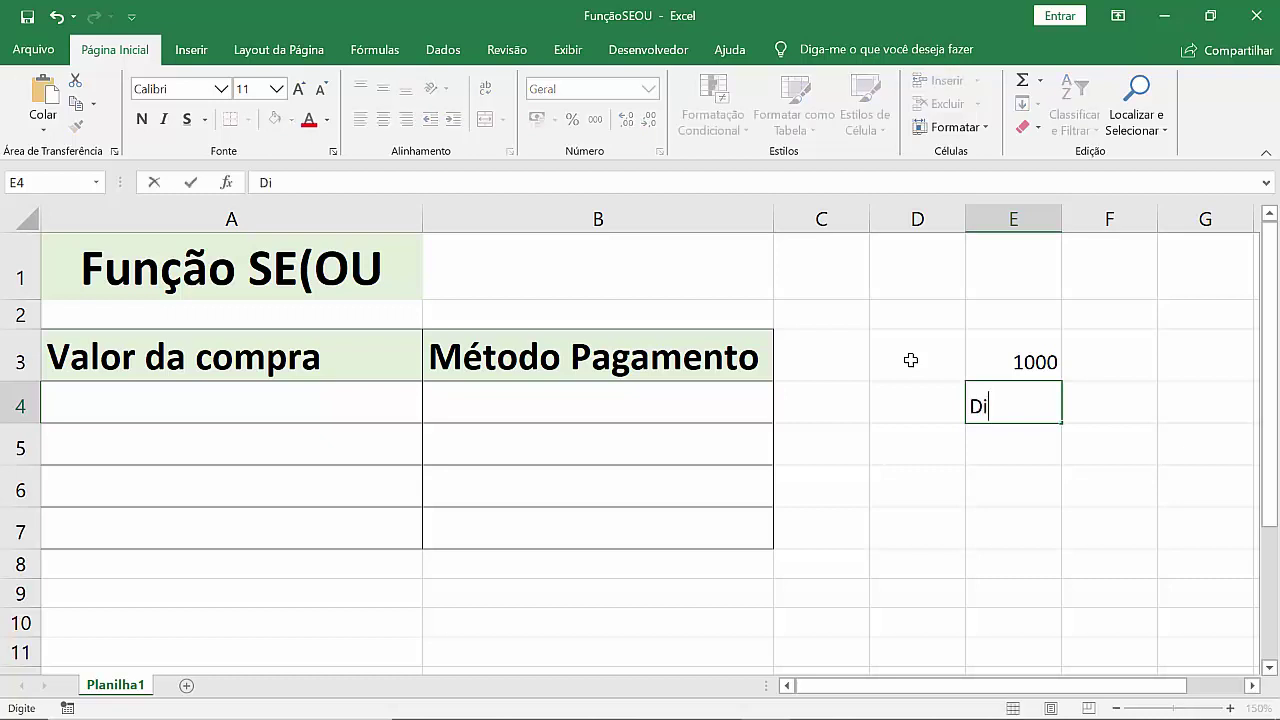
pyautogui.write('nheiro')
pyautogui.press('Tab')
# Step: Copy the Dinheiro cell, then cancel the copy and return to E3
pyautogui.press('Left')
pyautogui.press('Up')
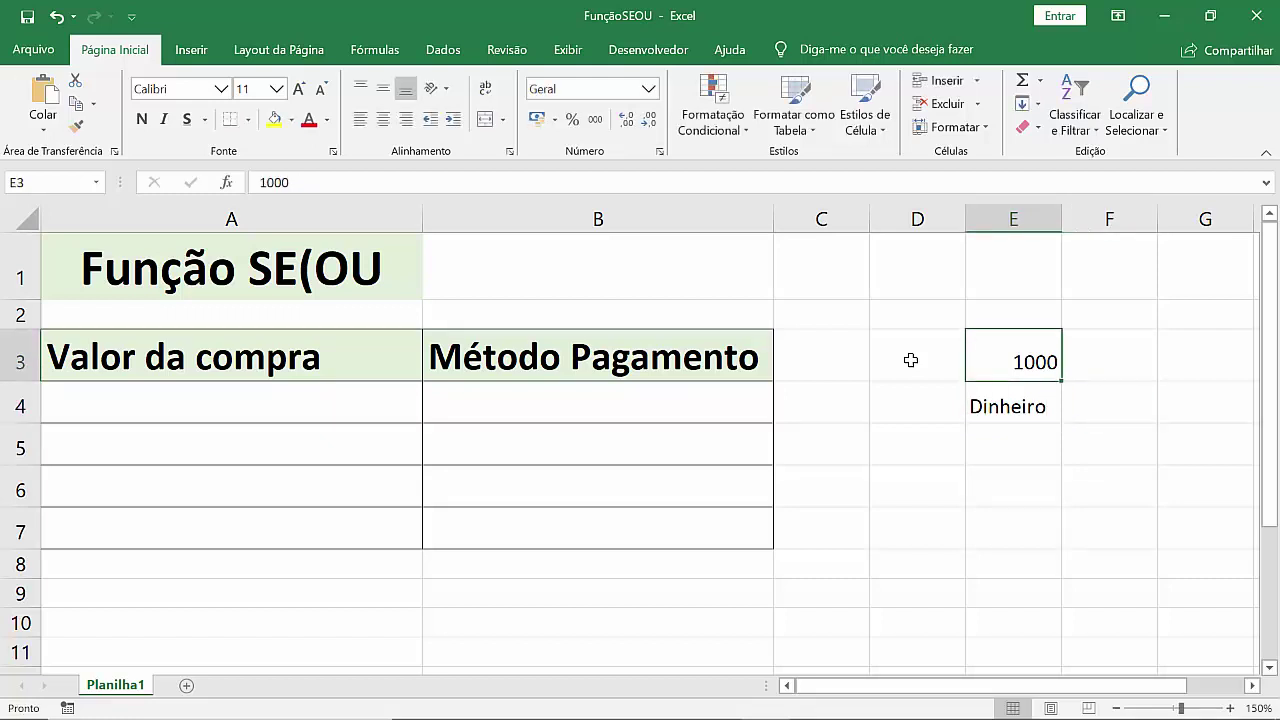
pyautogui.press('Down')
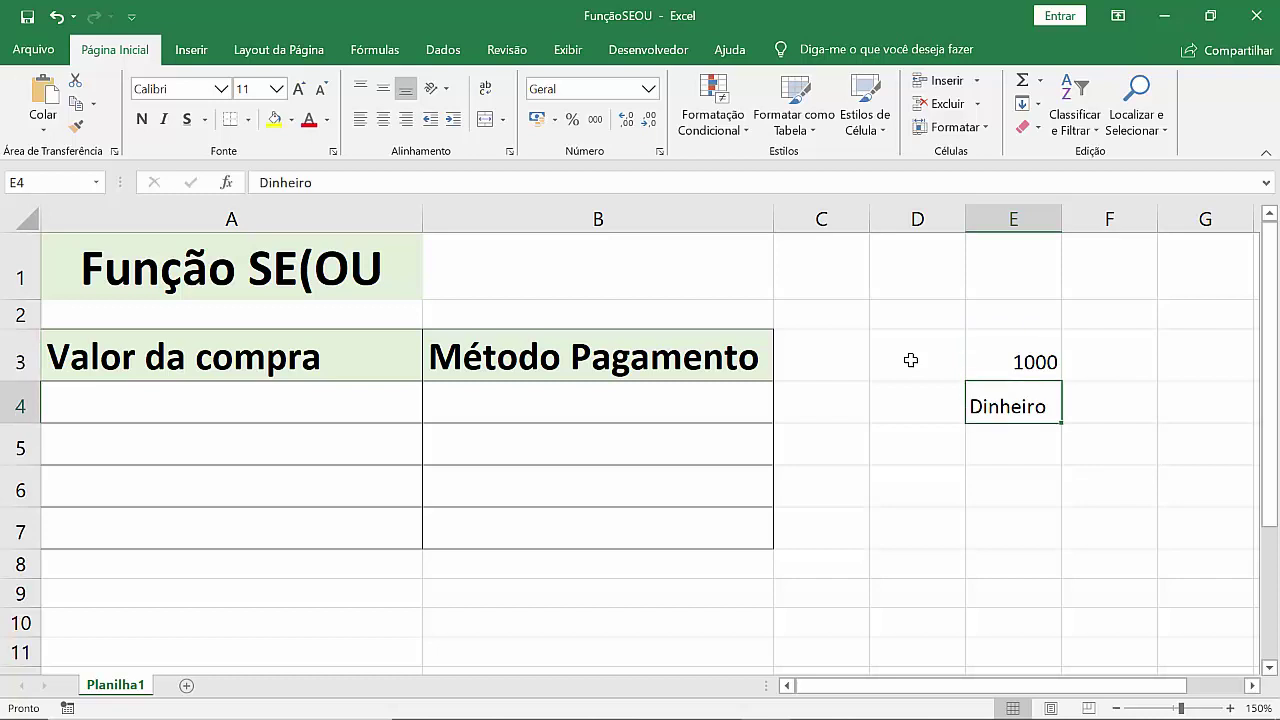
pyautogui.press('Up')
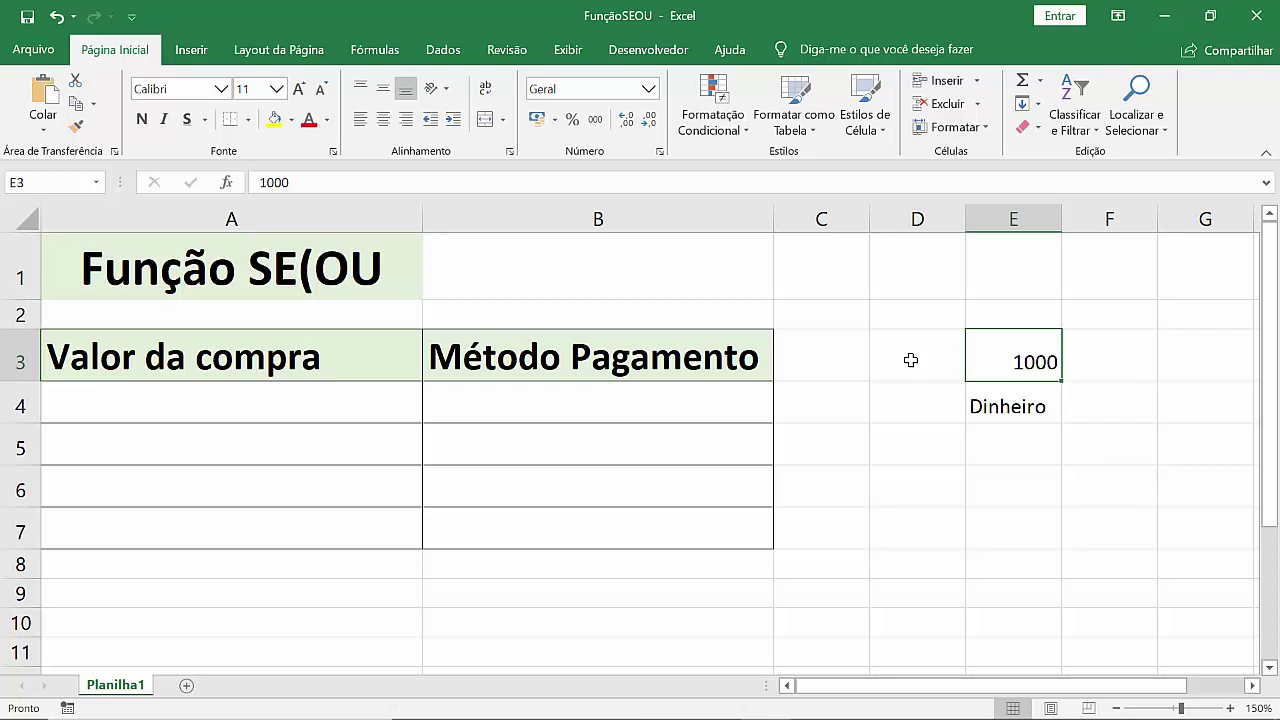
pyautogui.press('Down')
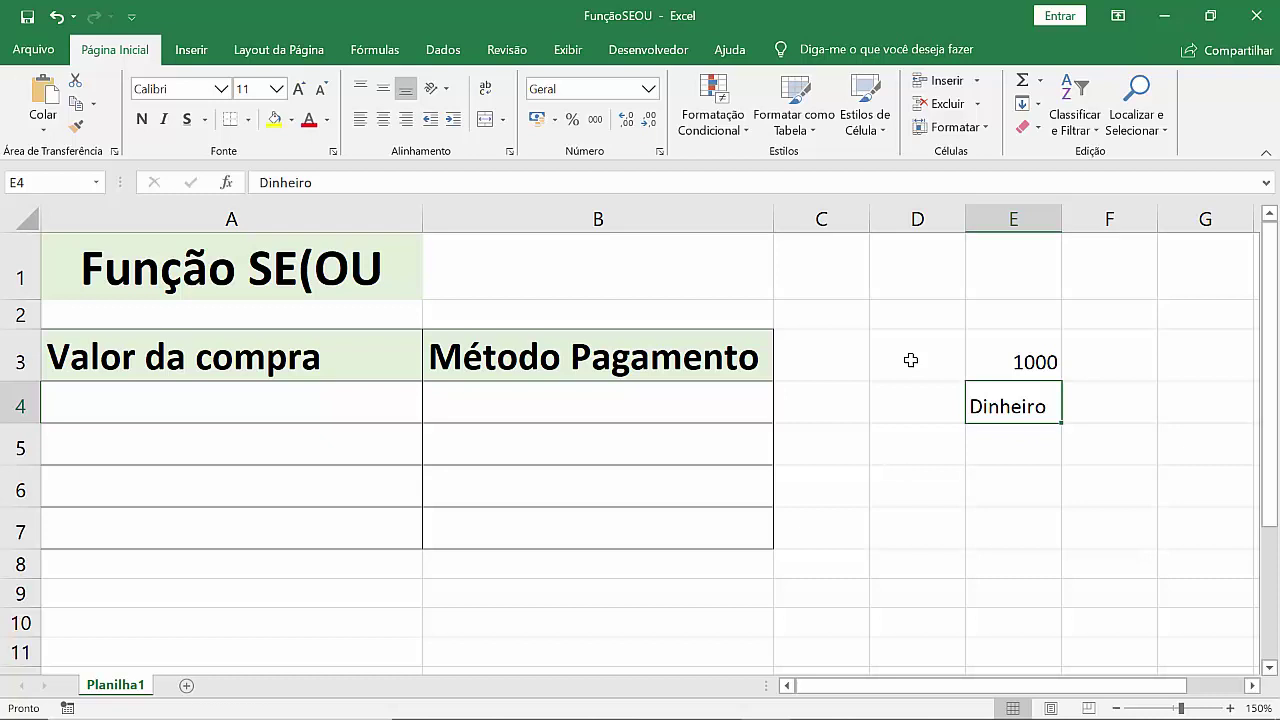
pyautogui.hotkey('ctrl', 'c')
pyautogui.press('Up')
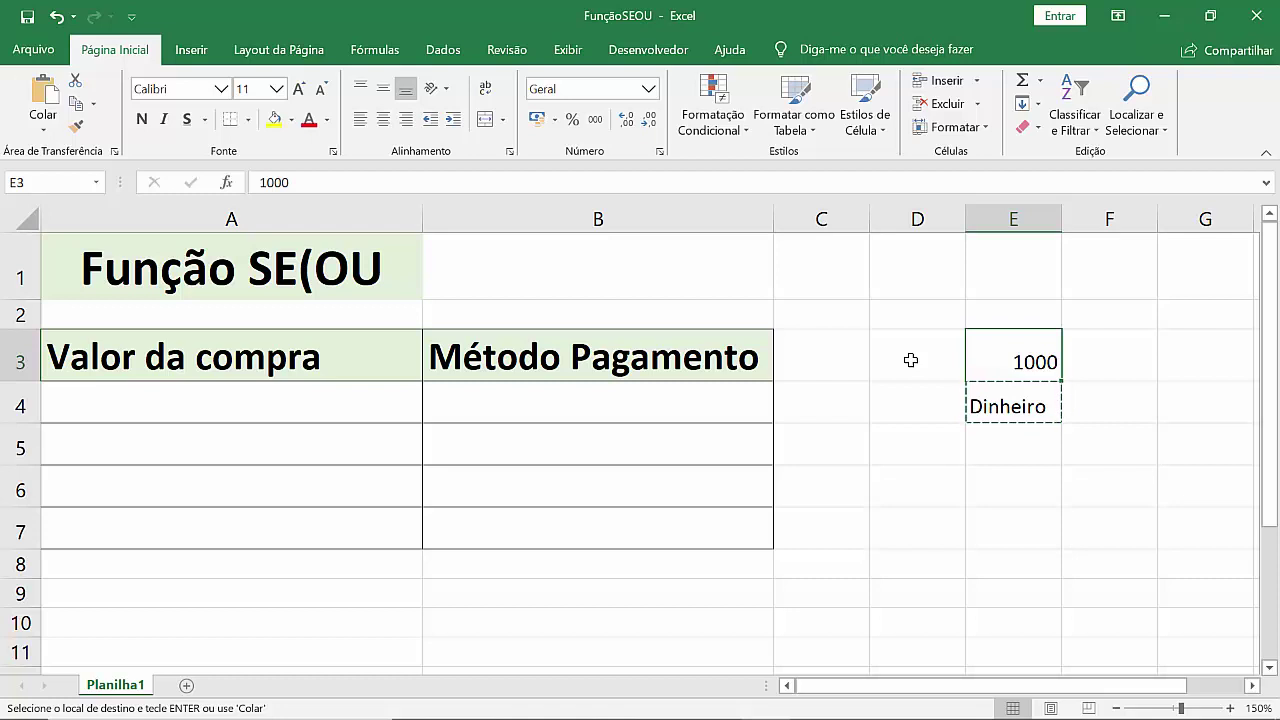
pyautogui.press('Down')
pyautogui.press('Up')
pyautogui.press('Escape')
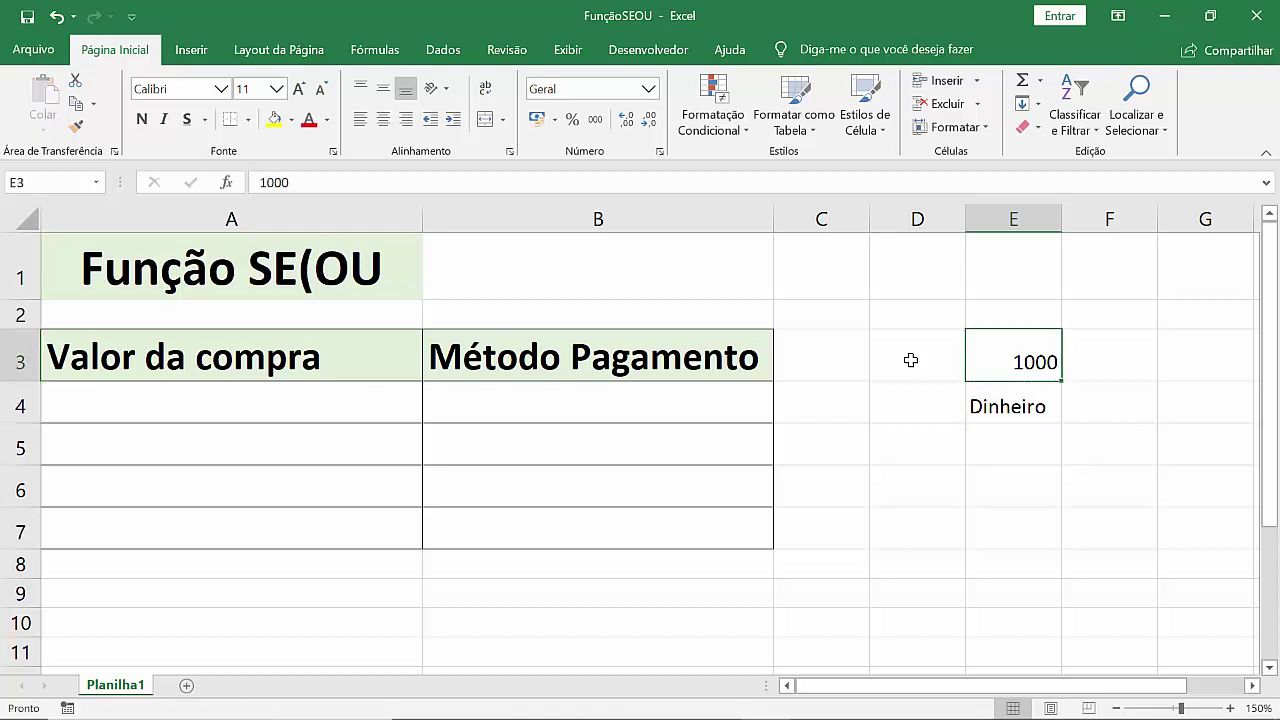
# Step: Put the 10% discount rate in F3 and F4
pyautogui.press('Right')
pyautogui.write('10')
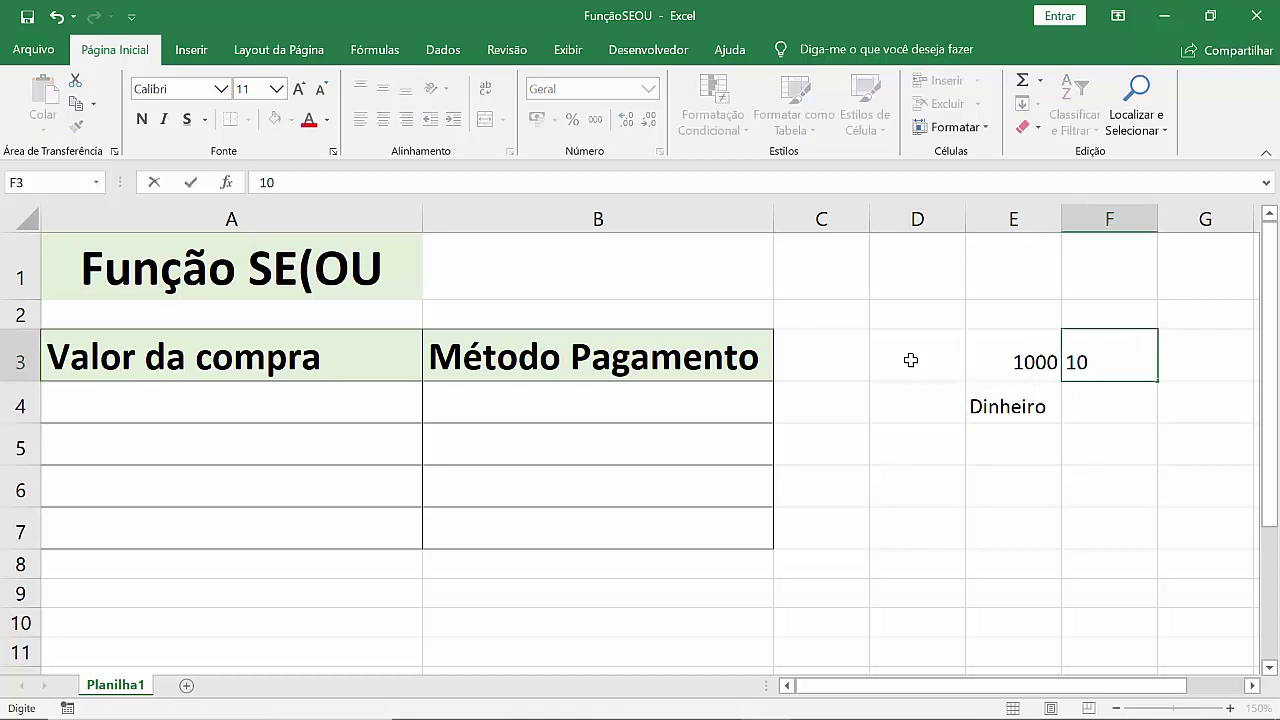
pyautogui.write('%')
pyautogui.press('Return')
pyautogui.write('10%')
pyautogui.press('Return')
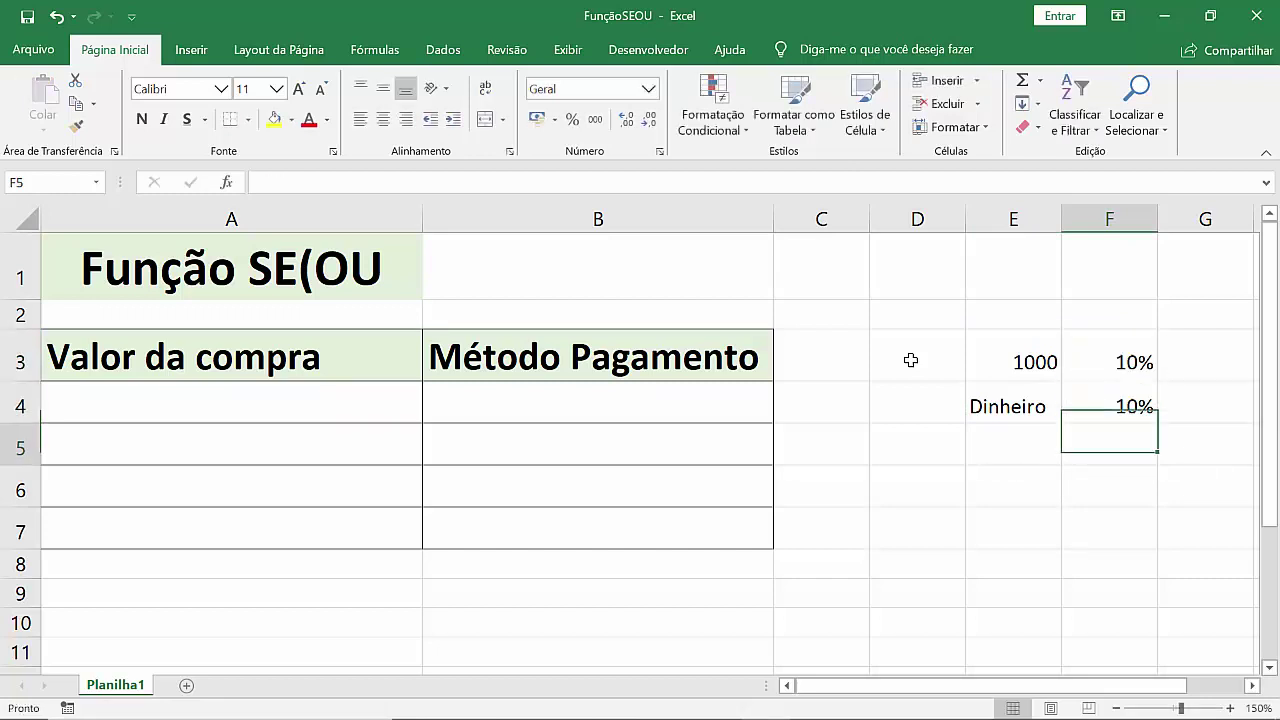
# Step: Enter the 5% rate in F5, then go to cell C4
pyautogui.press('Up')
pyautogui.press('Up')
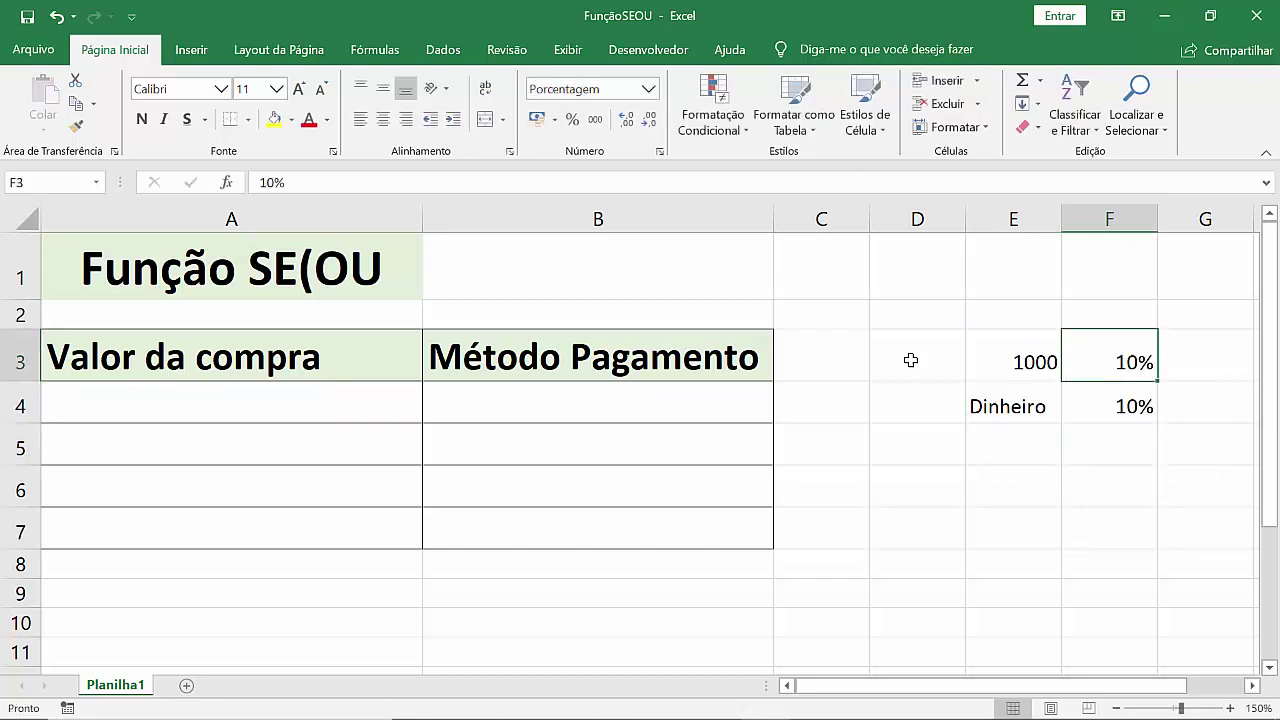
pyautogui.press('Left')
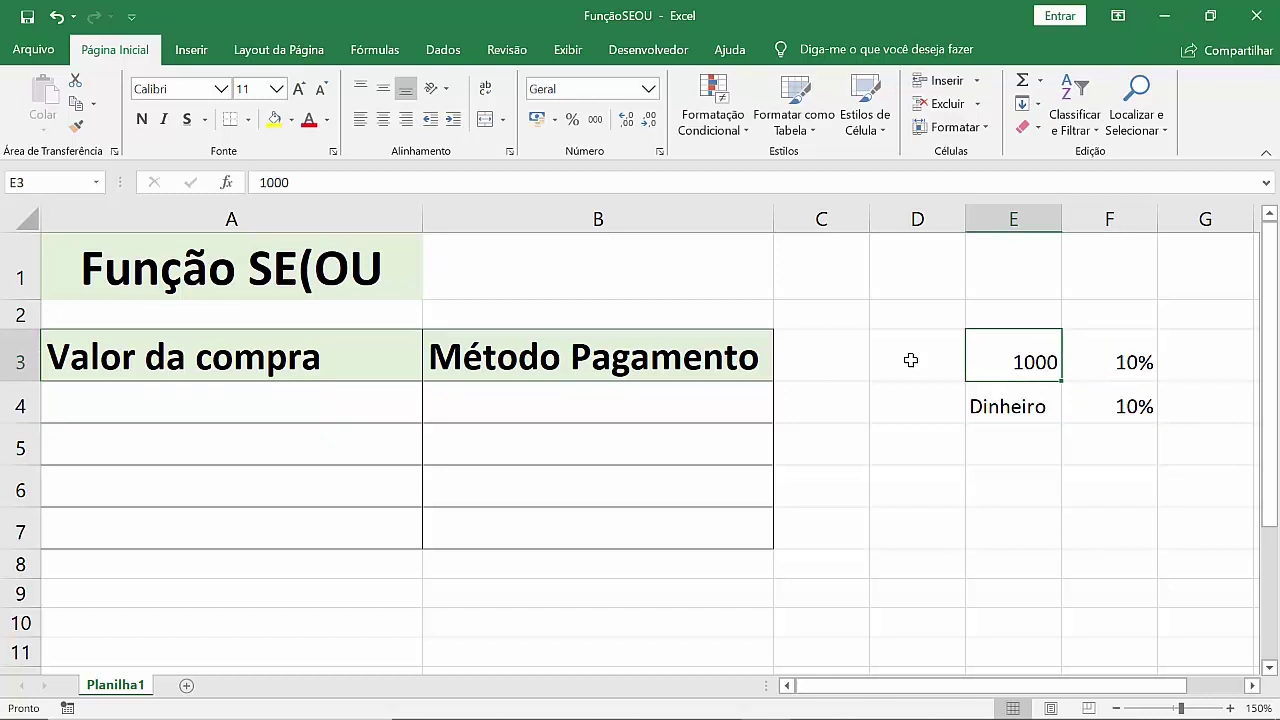
pyautogui.press('Down')
pyautogui.press('Down')
pyautogui.press('Right')
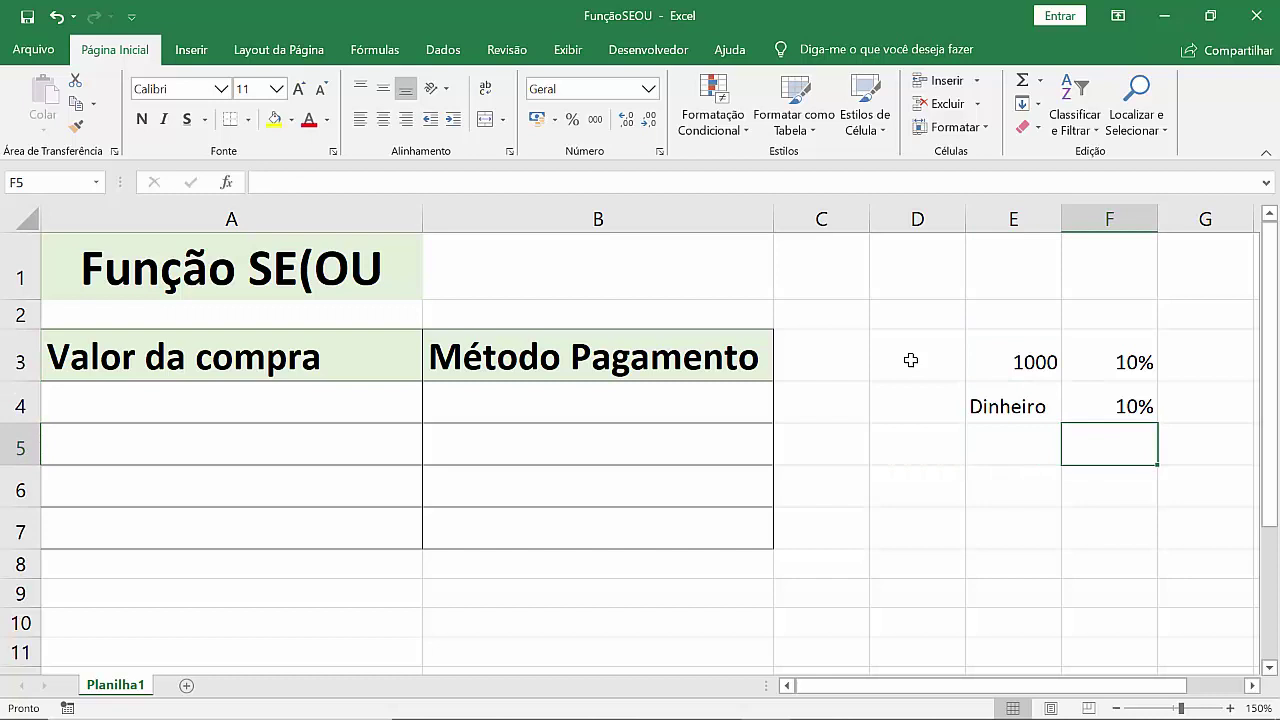
pyautogui.write('5%')
pyautogui.press('Return')
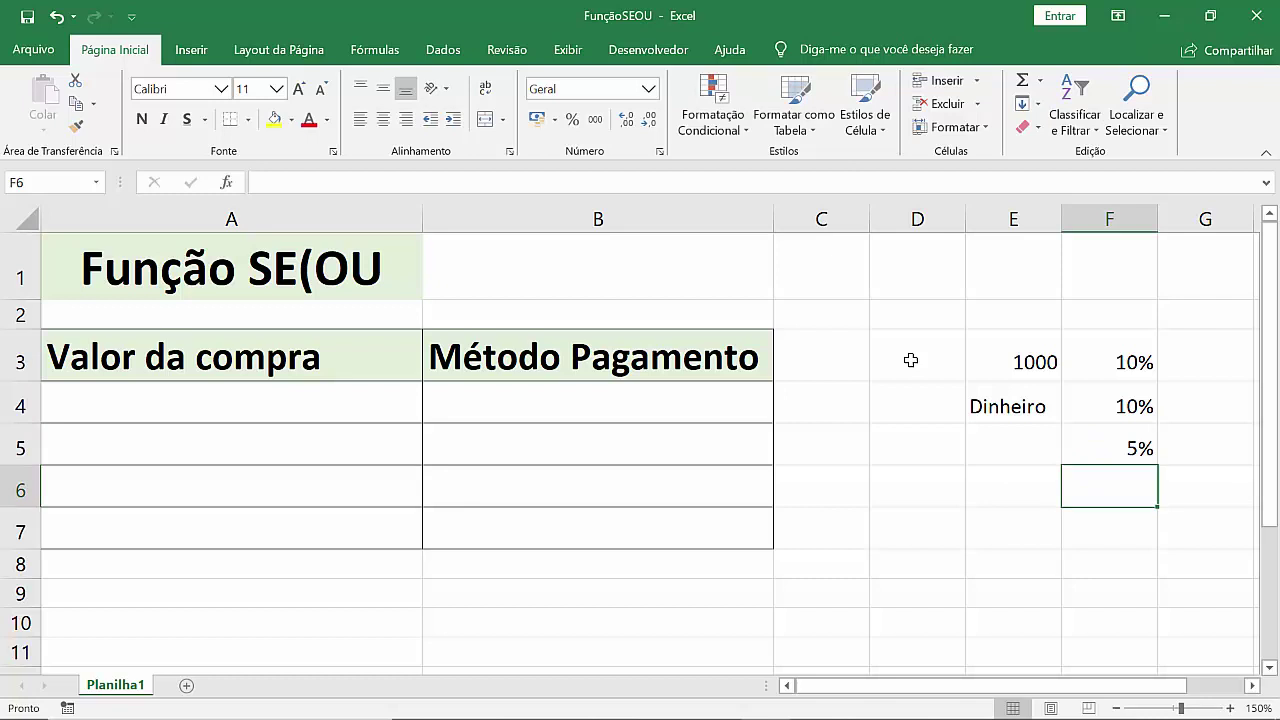
pyautogui.press('Left')
pyautogui.press('Left')
pyautogui.press('Left')
pyautogui.press('Left')
pyautogui.press('Left')
pyautogui.press('Right')
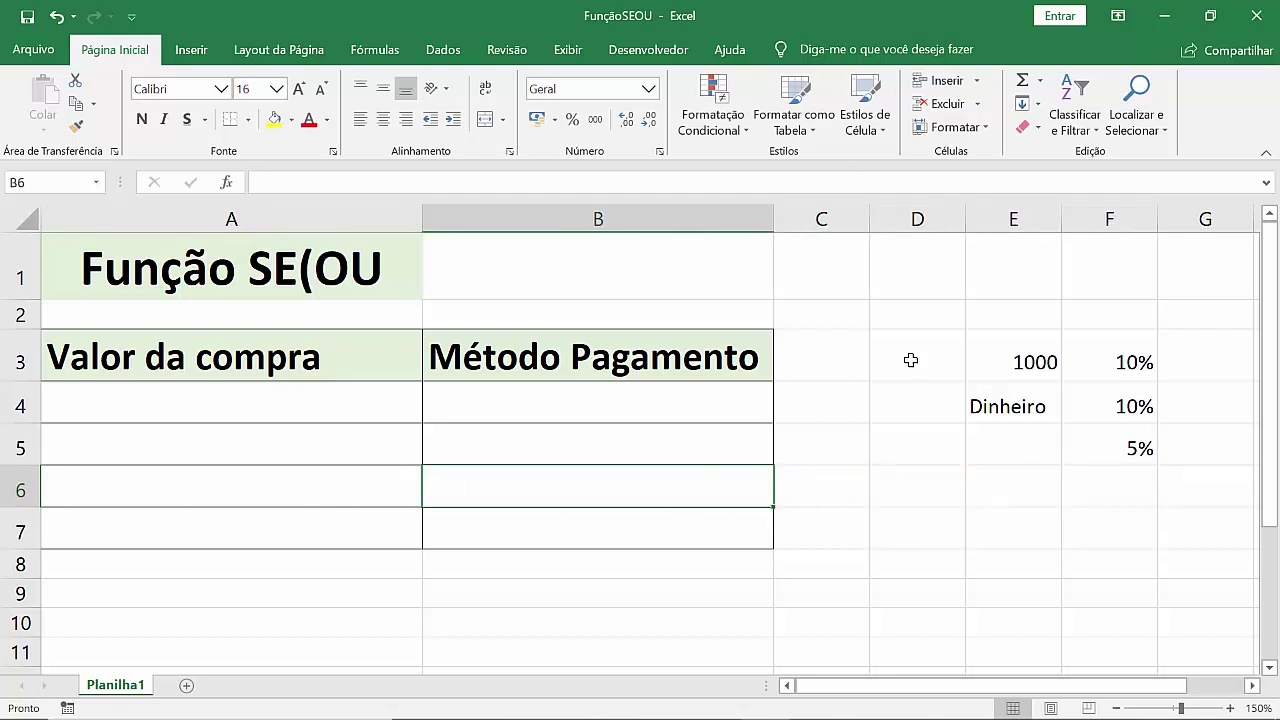
pyautogui.press('Up')
pyautogui.press('Right')
pyautogui.press('Up')
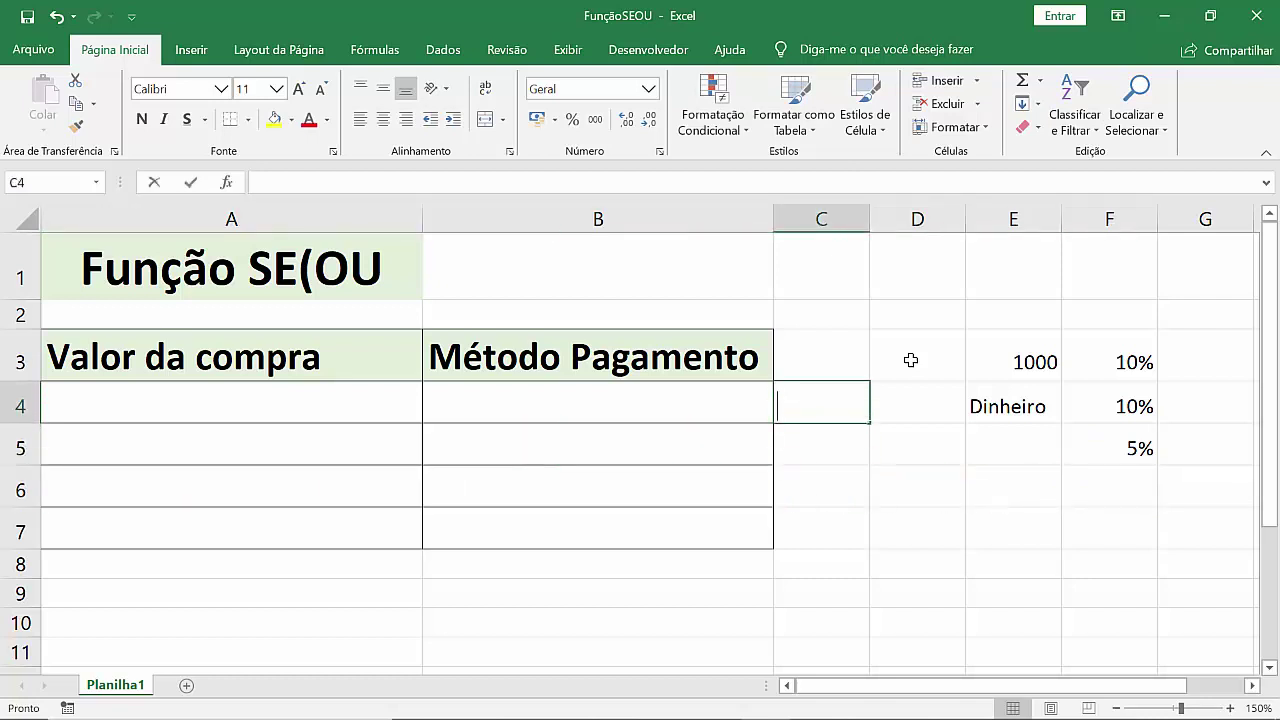
# Step: Start C4's formula as =SE(Ou(A4>=1000;B4="Dinheiro") using the A4 and B4 cells
pyautogui.write('=SE')
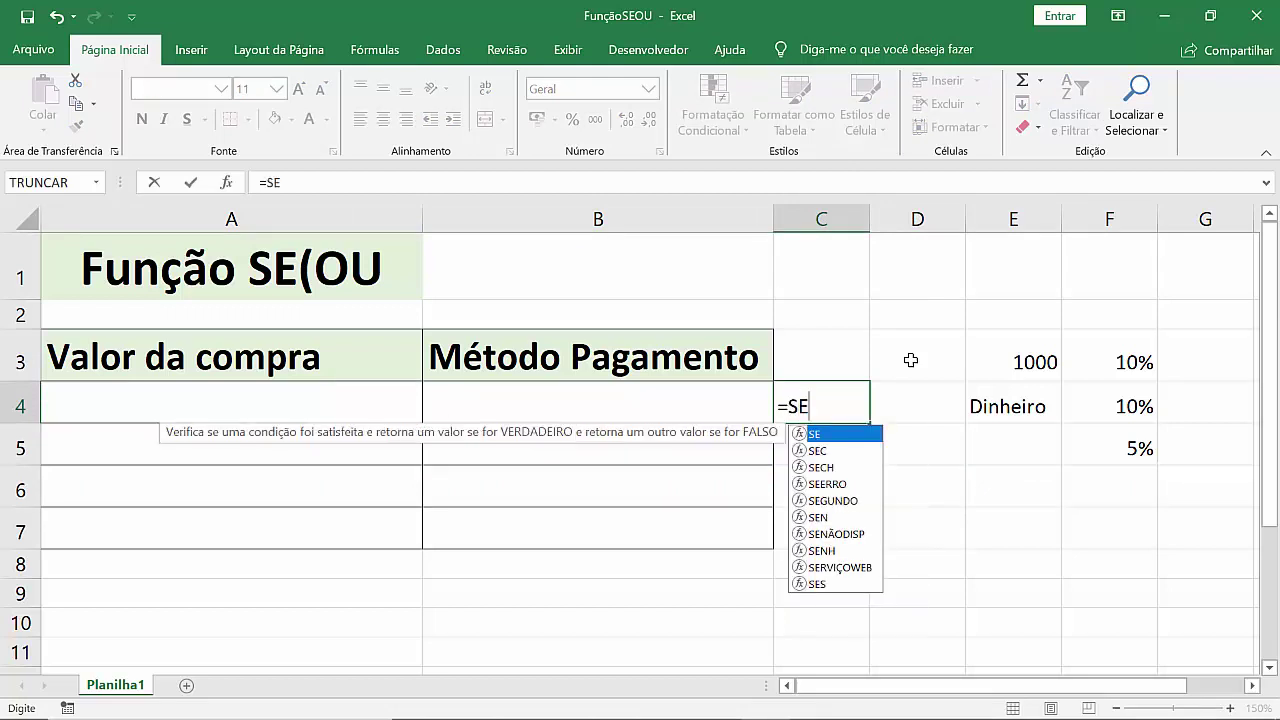
pyautogui.write('(')
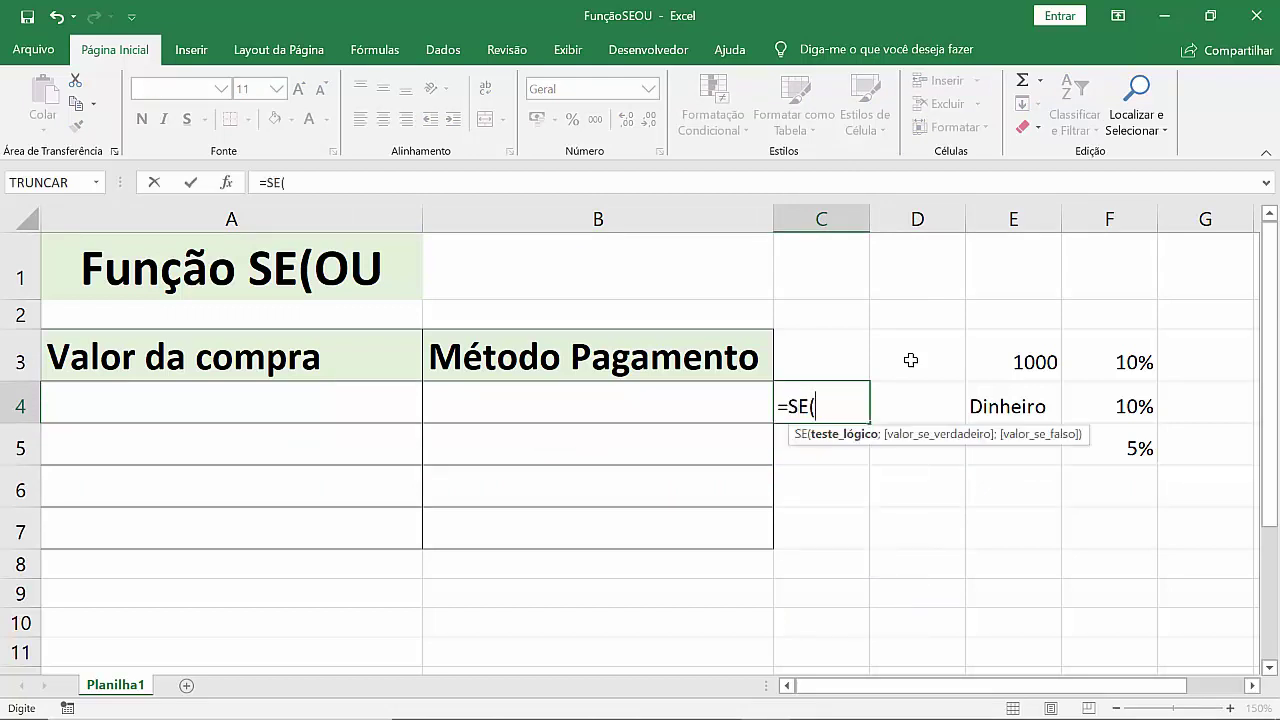
pyautogui.write('Ou')
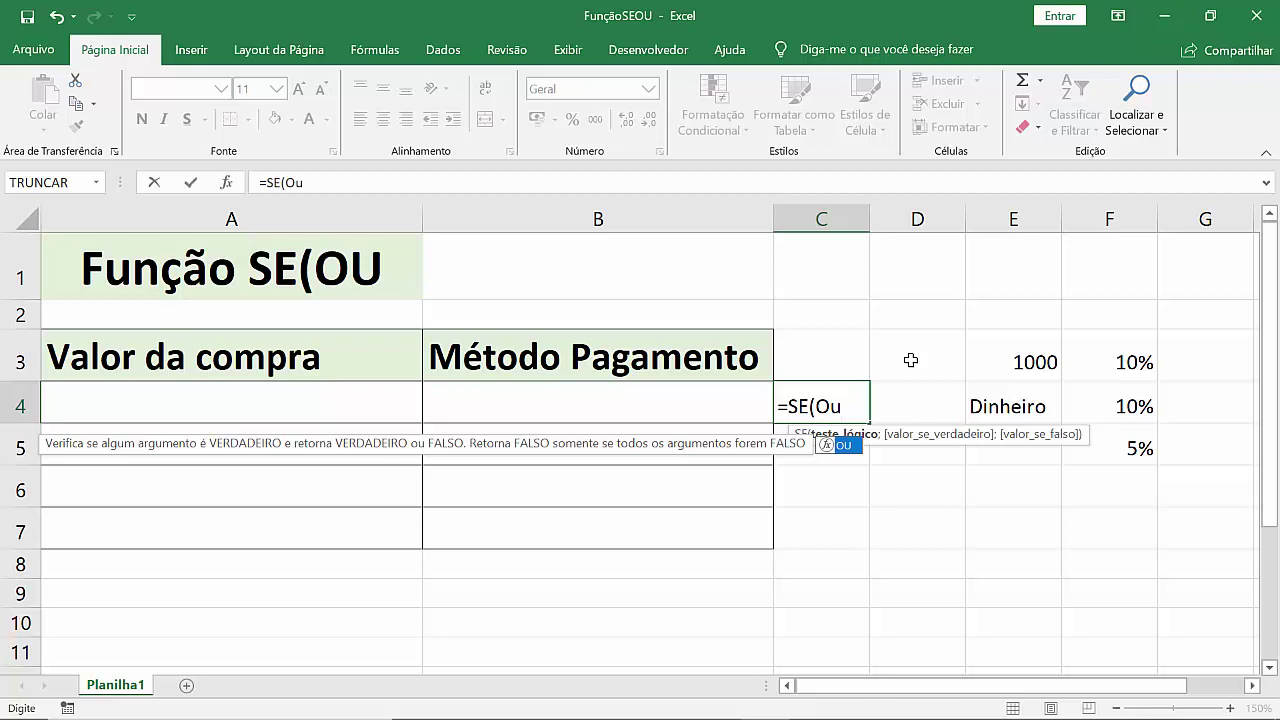
pyautogui.write('(')
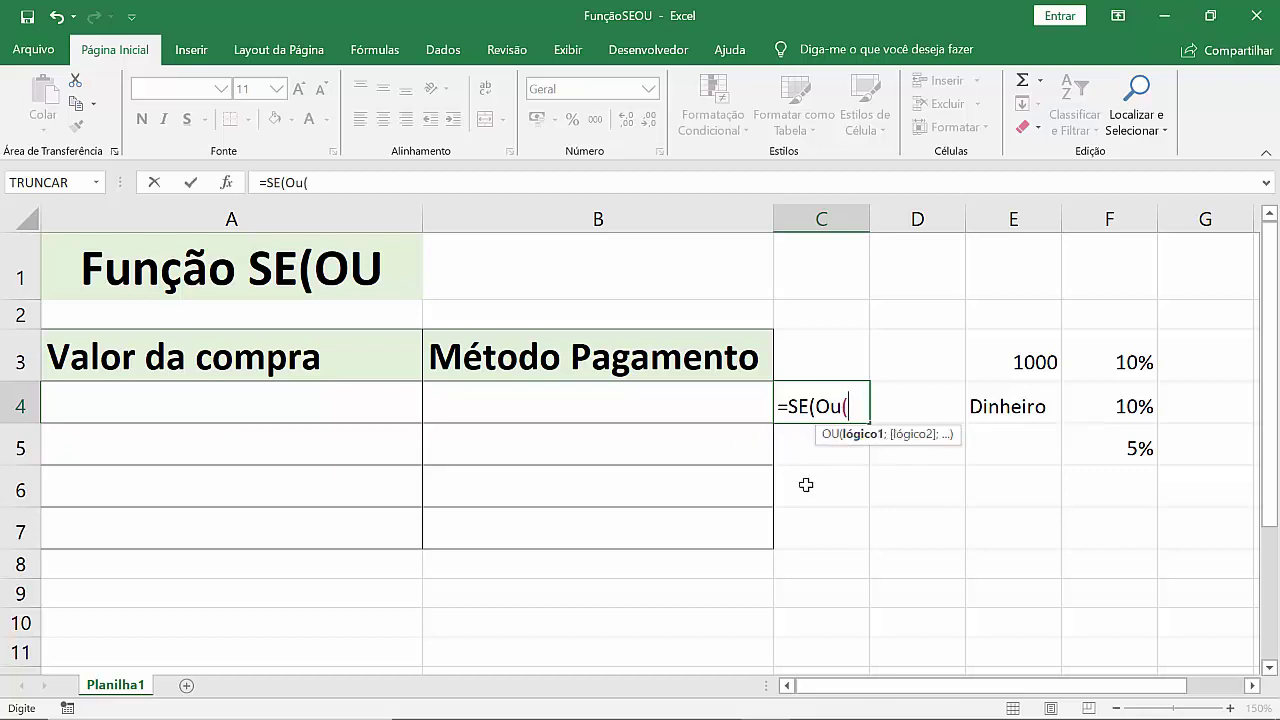
pyautogui.click(288, 403)
pyautogui.write('>')
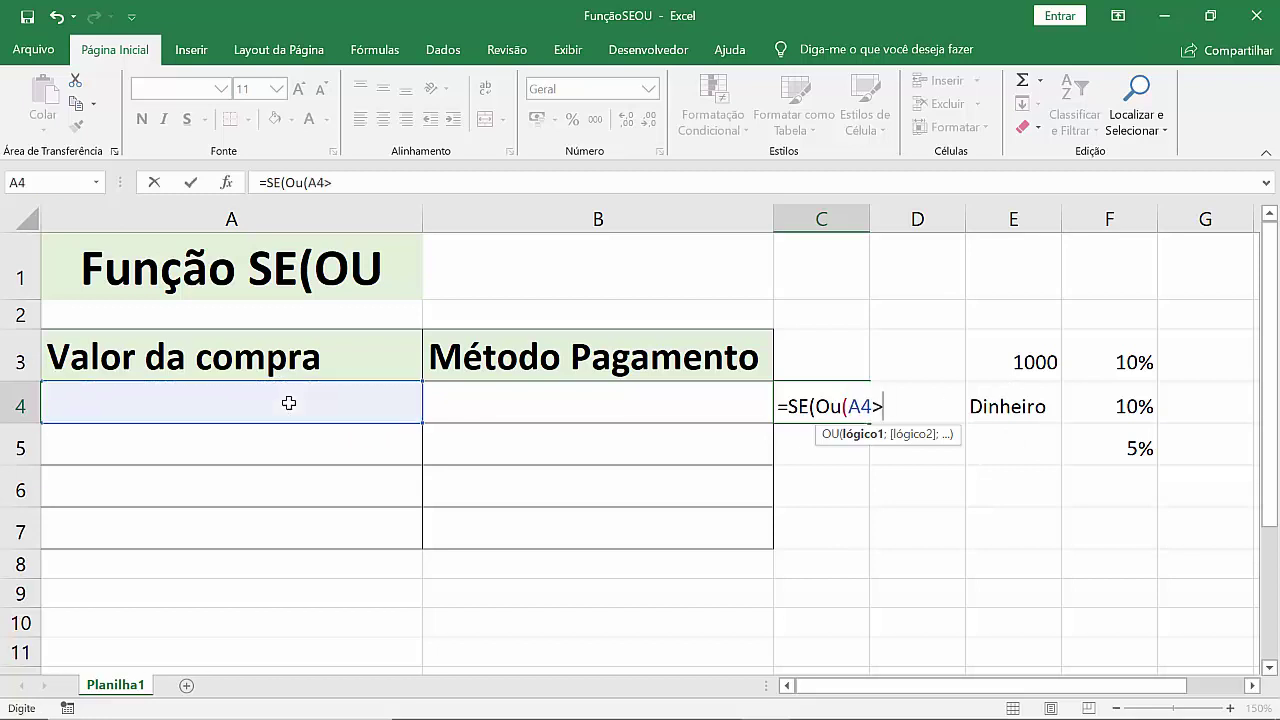
pyautogui.write('=10')
pyautogui.write('00')
pyautogui.write(';')
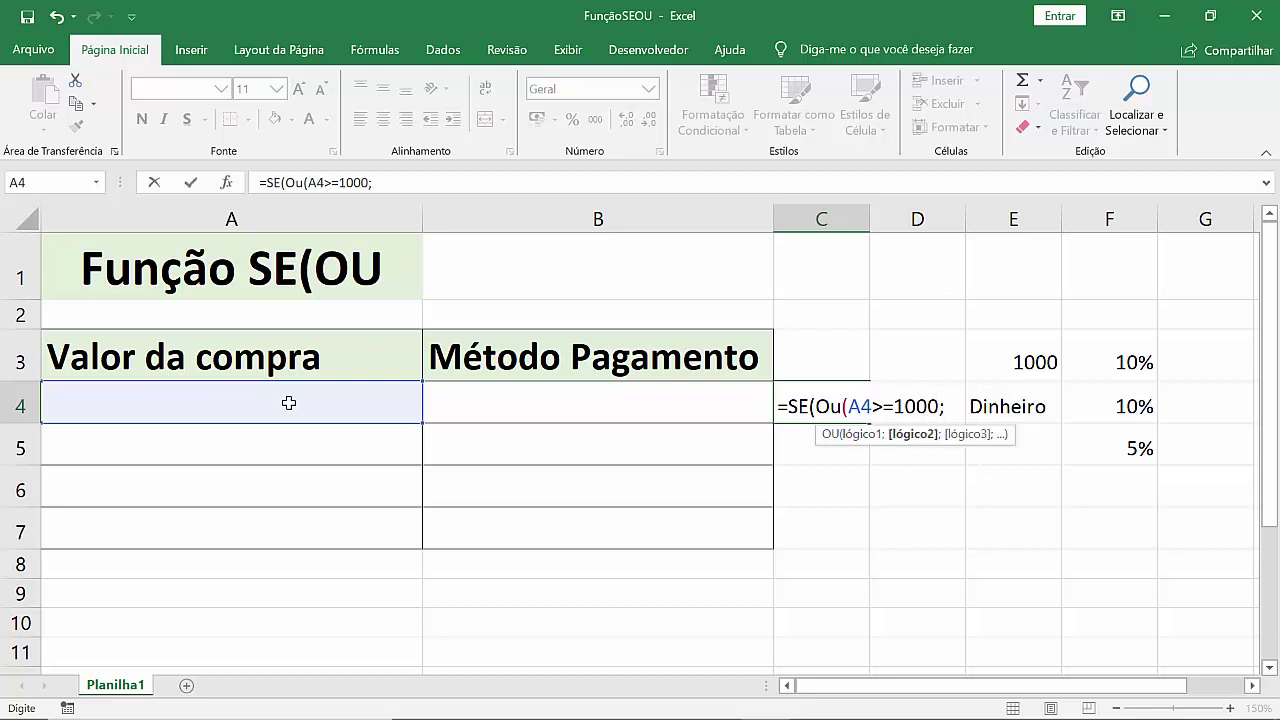
pyautogui.click(543, 397)
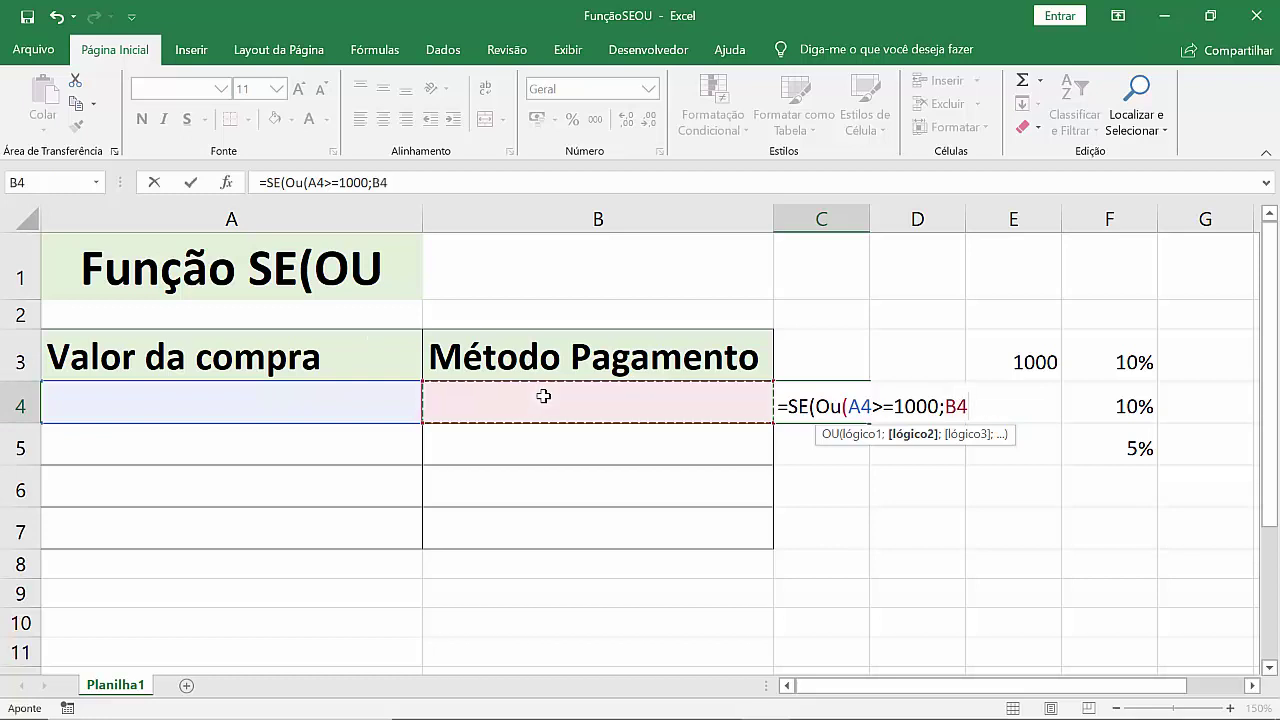
pyautogui.write('="Dinh')
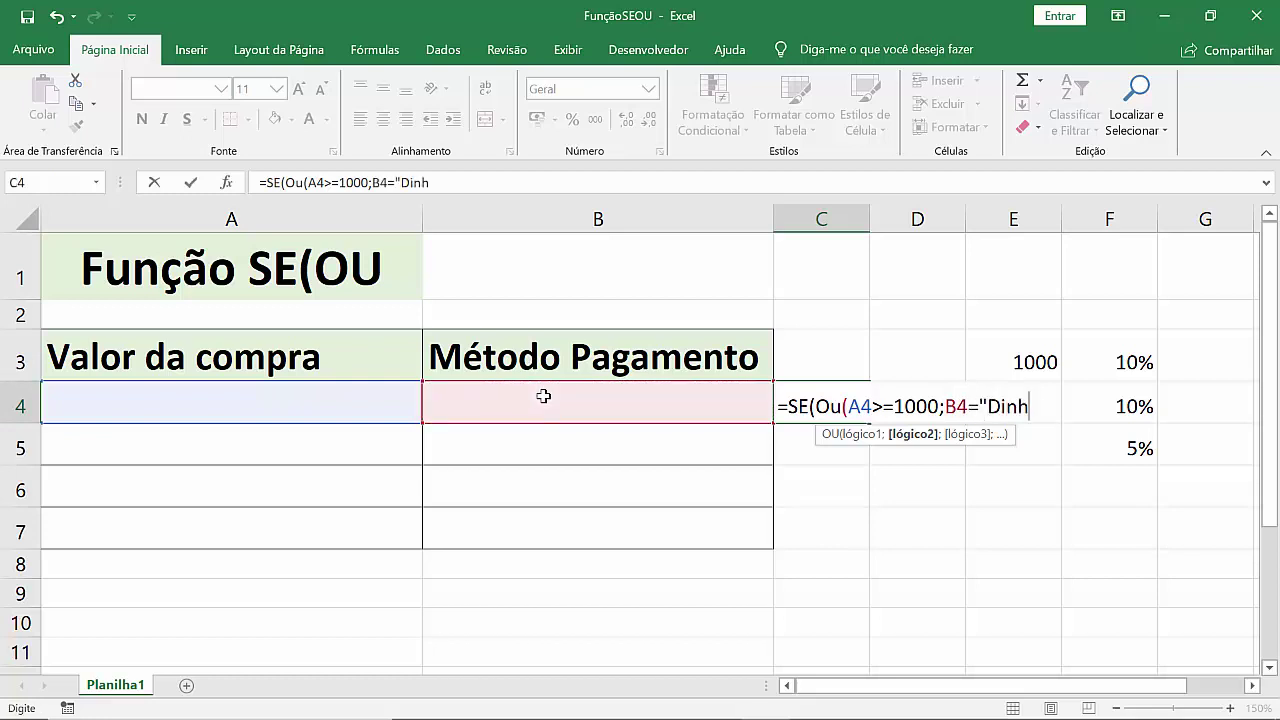
pyautogui.write('eiro"')
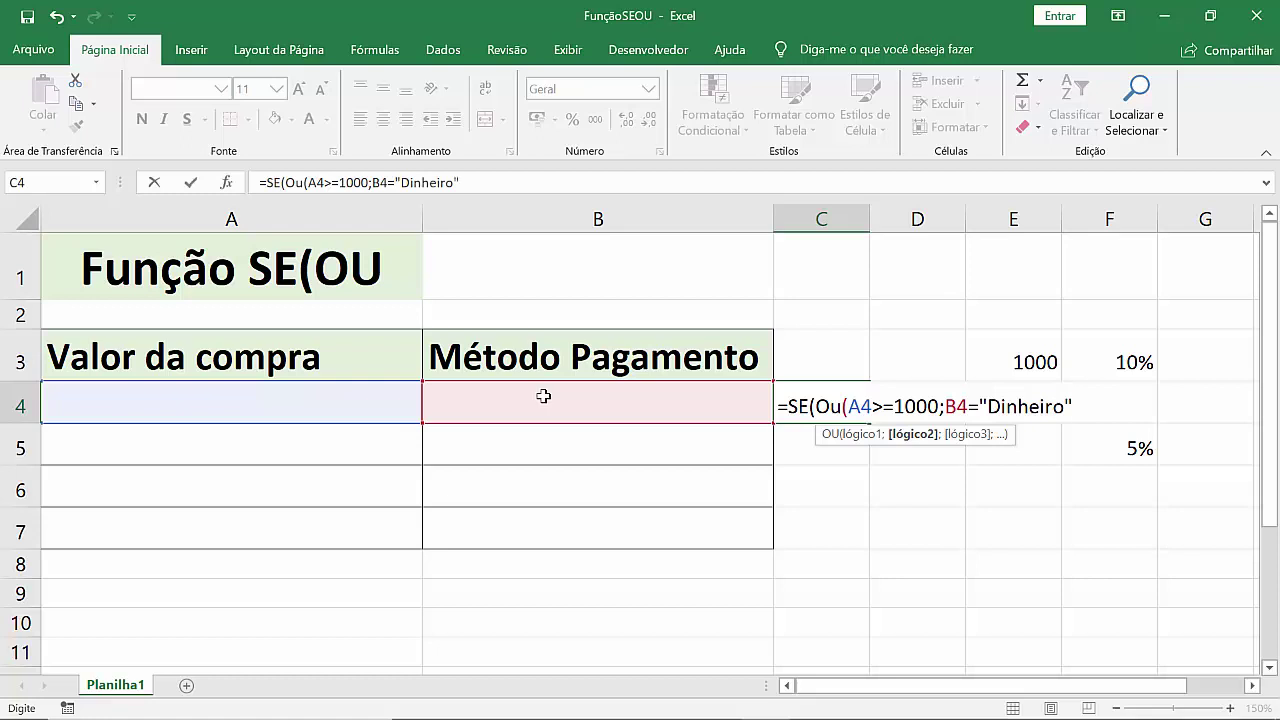
pyautogui.write(')')
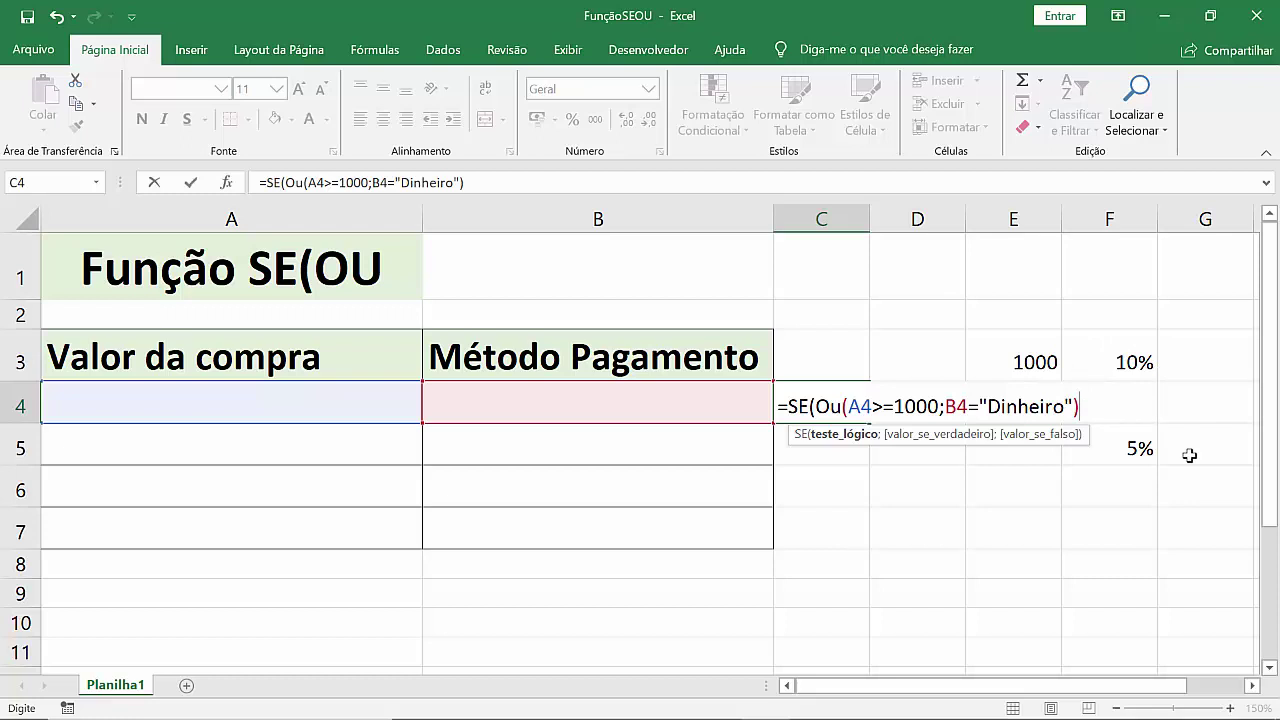
# Step: Make A4-(A4*10%) the true result, after trying 0,1, then type the A4-(A4*5%) branch
pyautogui.write(';')
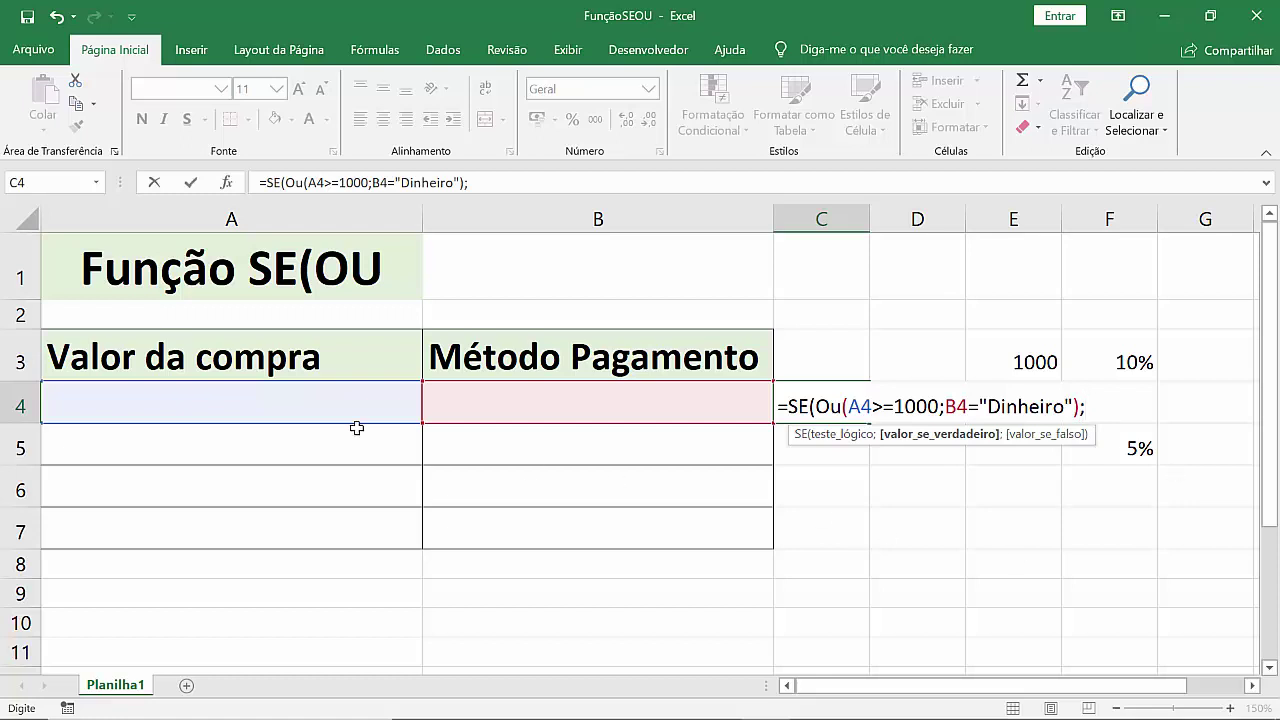
pyautogui.click(279, 398)
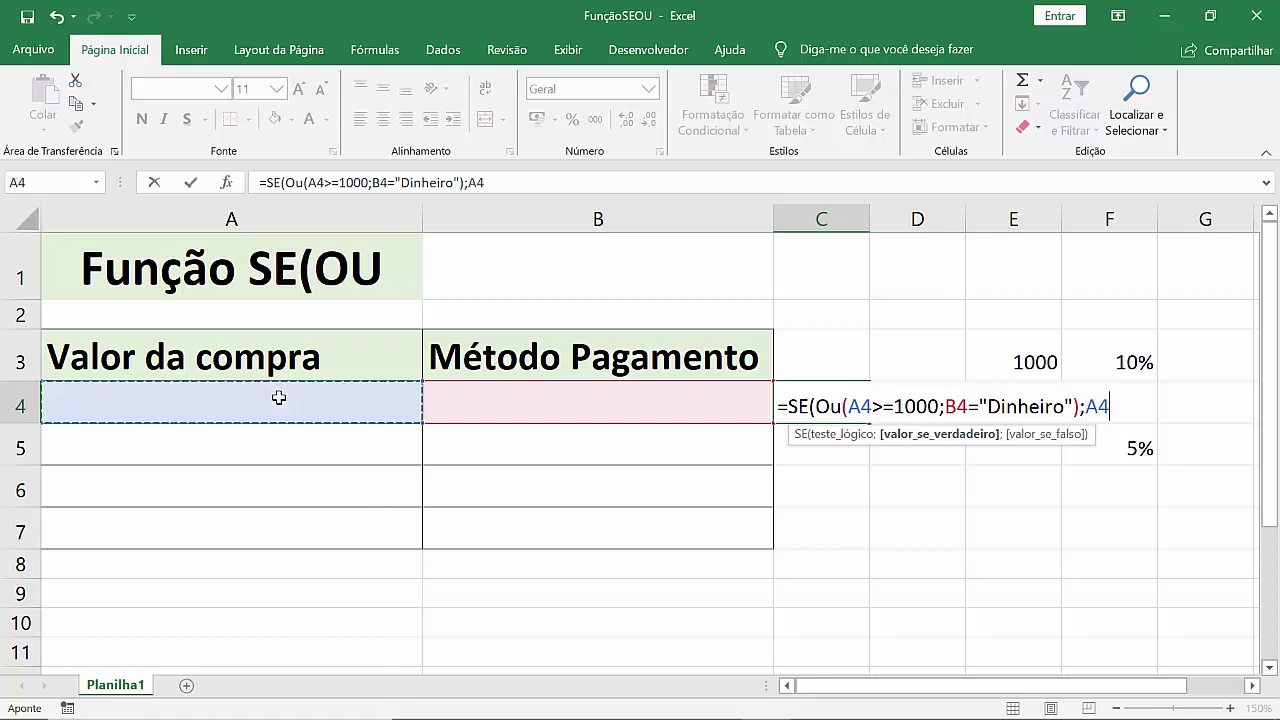
pyautogui.write('-')
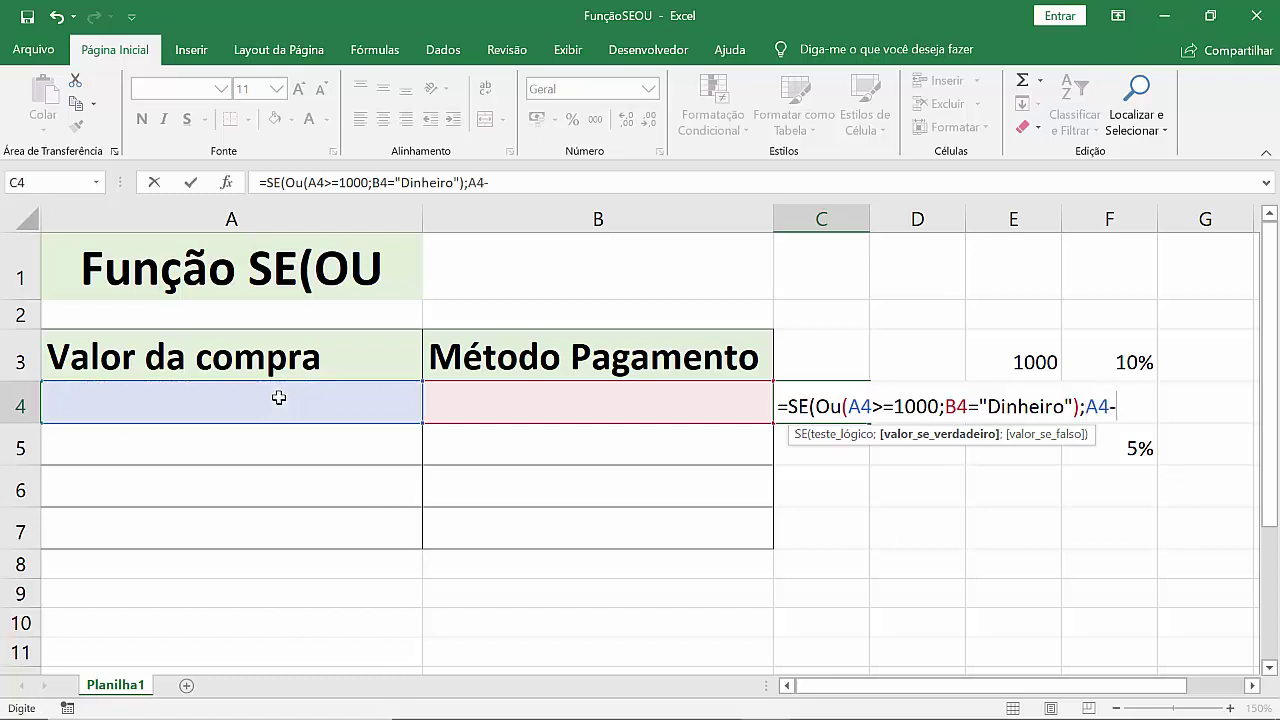
pyautogui.write('(')
pyautogui.click(237, 403)
pyautogui.write('*10')
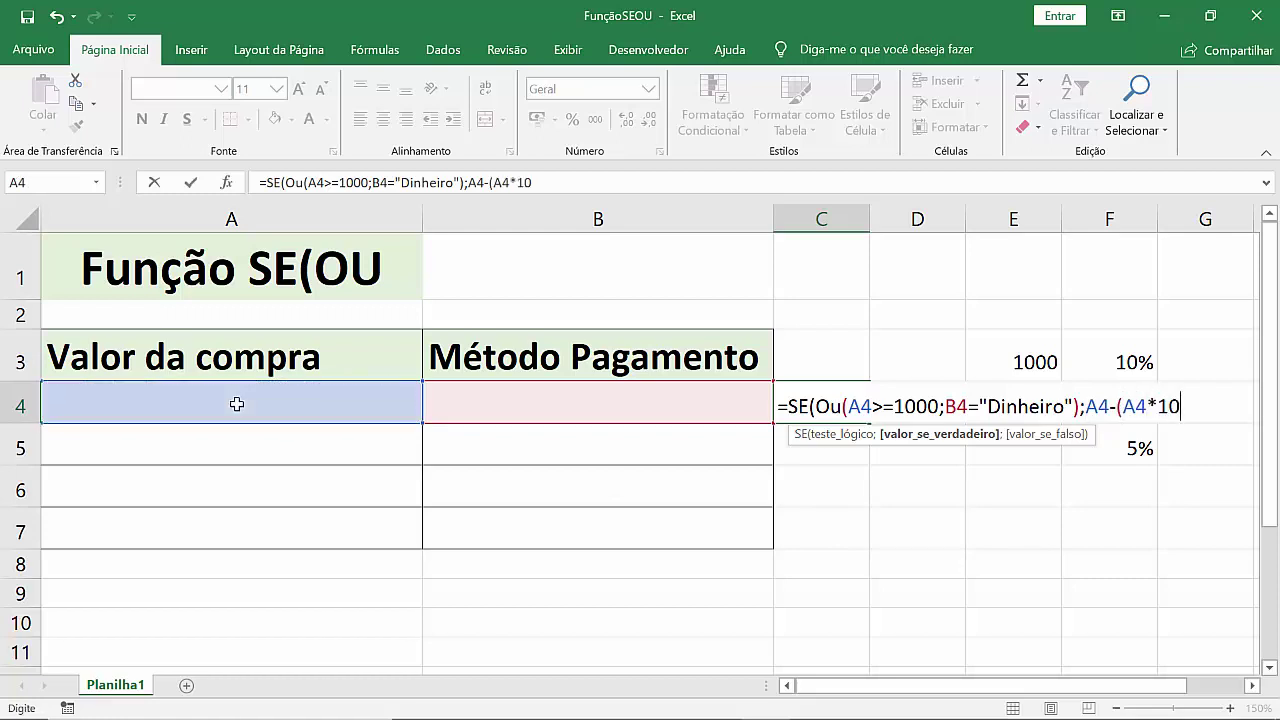
pyautogui.write('%')
pyautogui.press('BackSpace')
pyautogui.press('BackSpace')
pyautogui.press('BackSpace')
pyautogui.write('0')
pyautogui.write(',1')
pyautogui.press('BackSpace')
pyautogui.press('BackSpace')
pyautogui.press('BackSpace')
pyautogui.write('10')
pyautogui.write('%')
pyautogui.press('BackSpace')
pyautogui.press('BackSpace')
pyautogui.press('BackSpace')
pyautogui.write('0,1')
pyautogui.press('BackSpace')
pyautogui.press('BackSpace')
pyautogui.press('BackSpace')
pyautogui.write('10%')
pyautogui.write(')')
pyautogui.write(';')
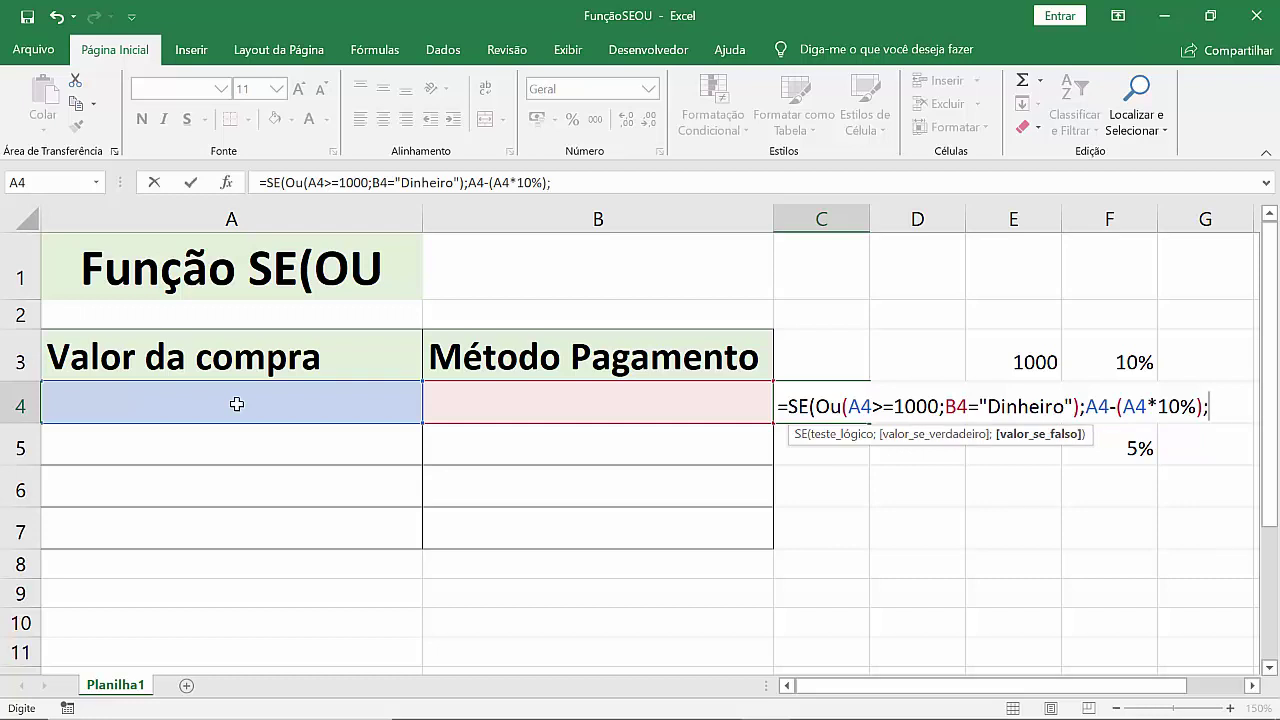
pyautogui.write('a4')
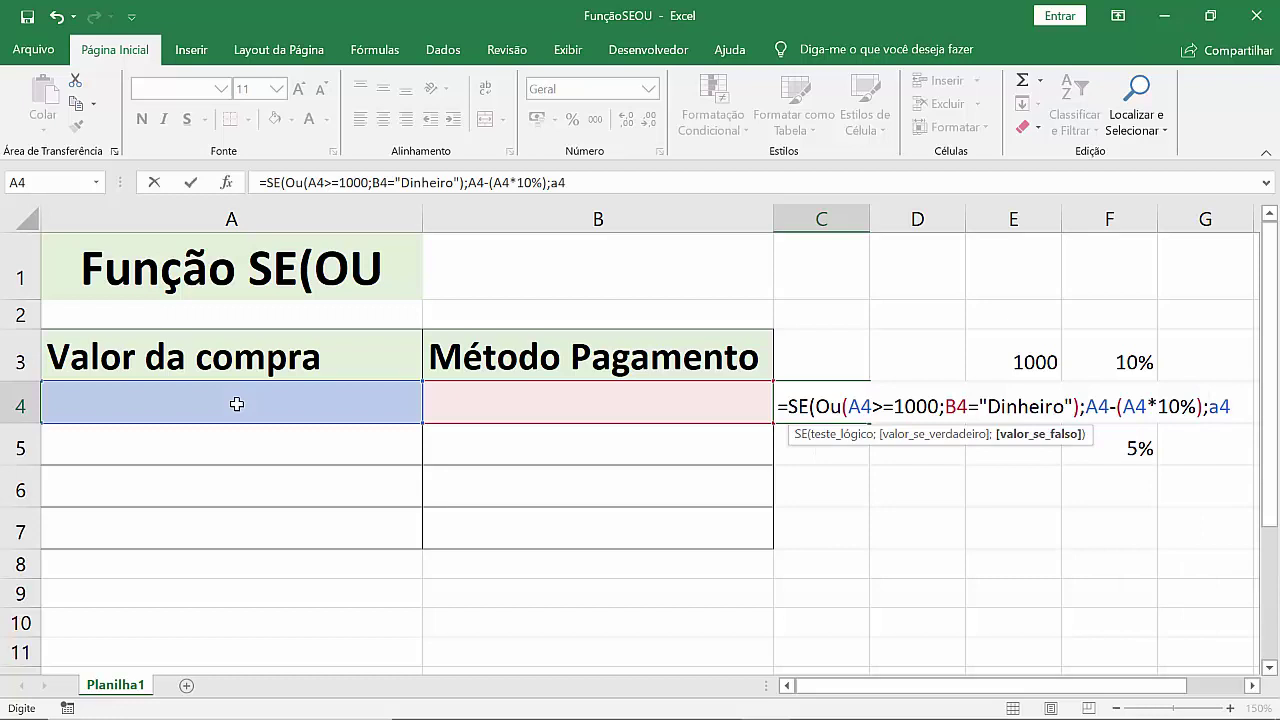
pyautogui.write('-(a')
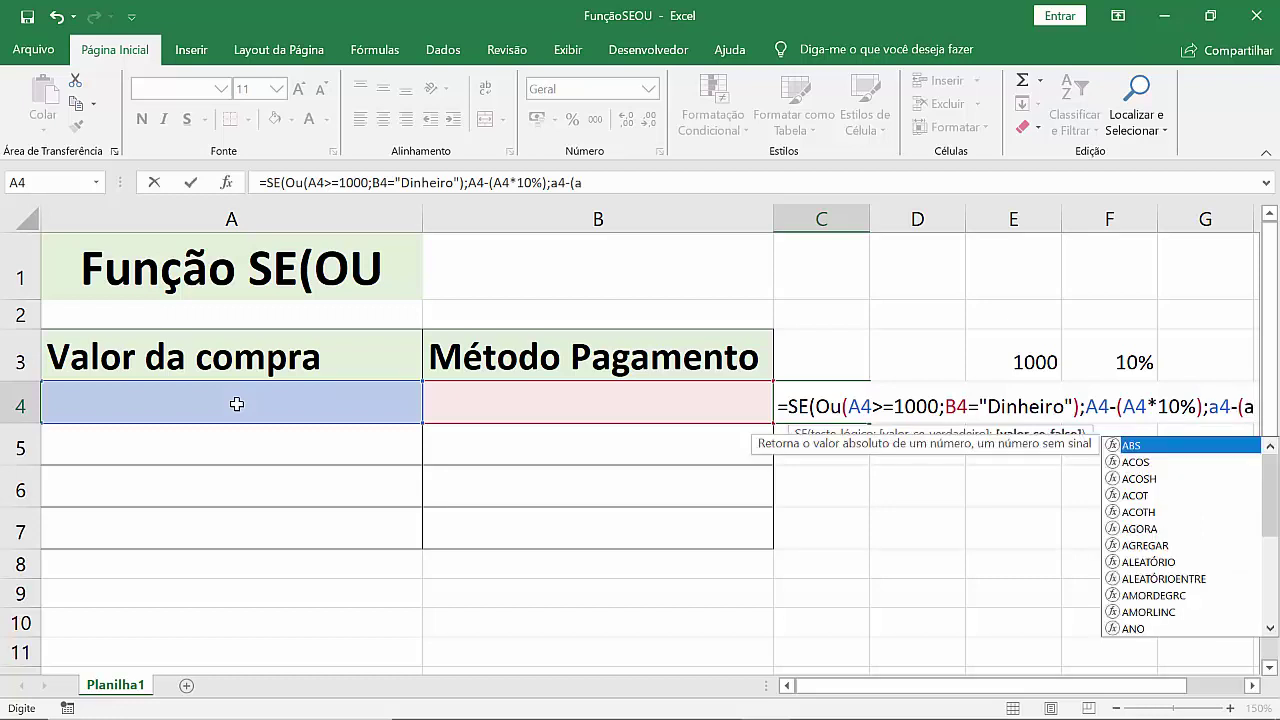
pyautogui.write('4*')
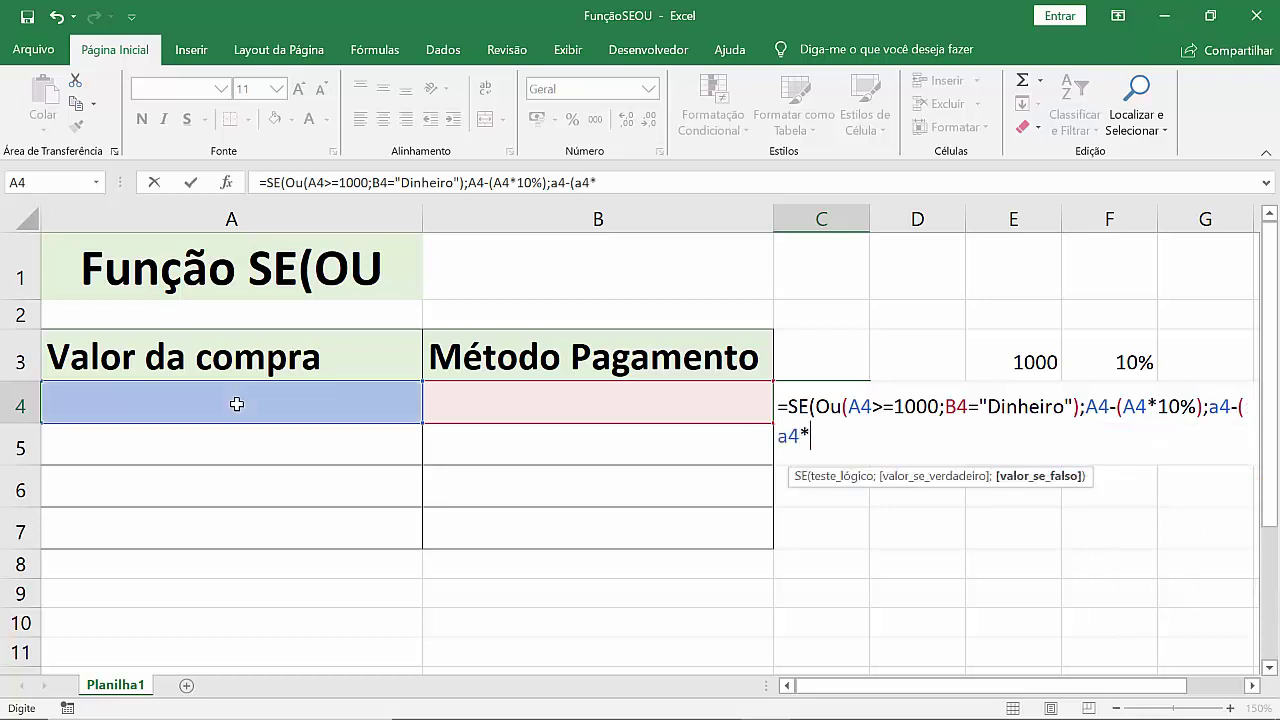
pyautogui.write('5%)')
pyautogui.write(')')
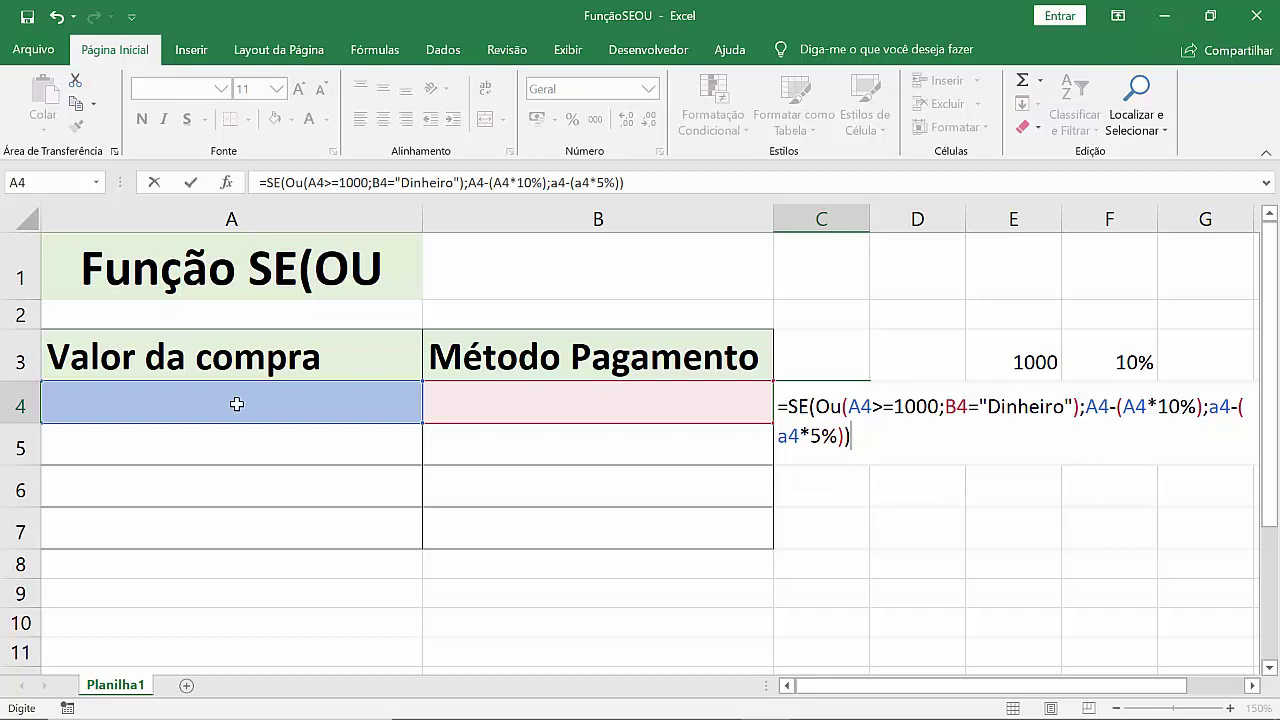
# Step: Commit the finished discount formula in C4, which shows 0 while A4 is empty
pyautogui.press('Return')
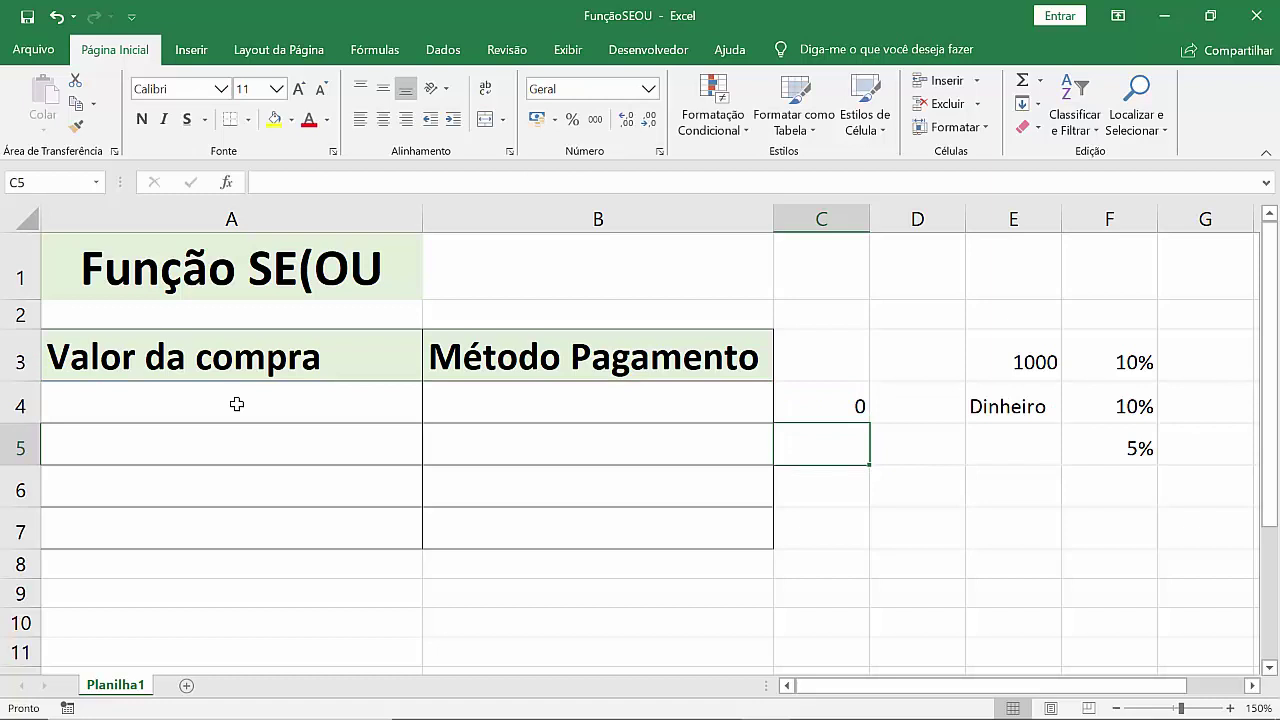
# Step: Enter 100 as the purchase value in A4
pyautogui.press('Left')
pyautogui.press('Left')
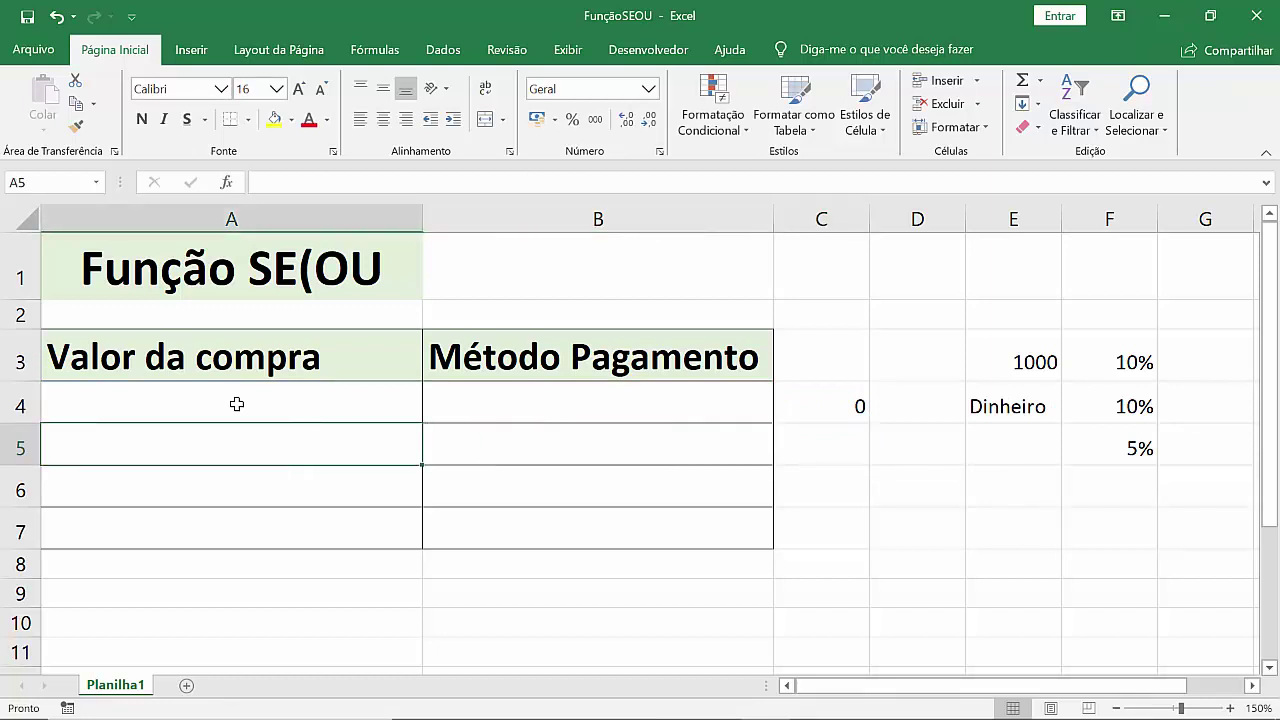
pyautogui.click(236, 404)
pyautogui.write('100')
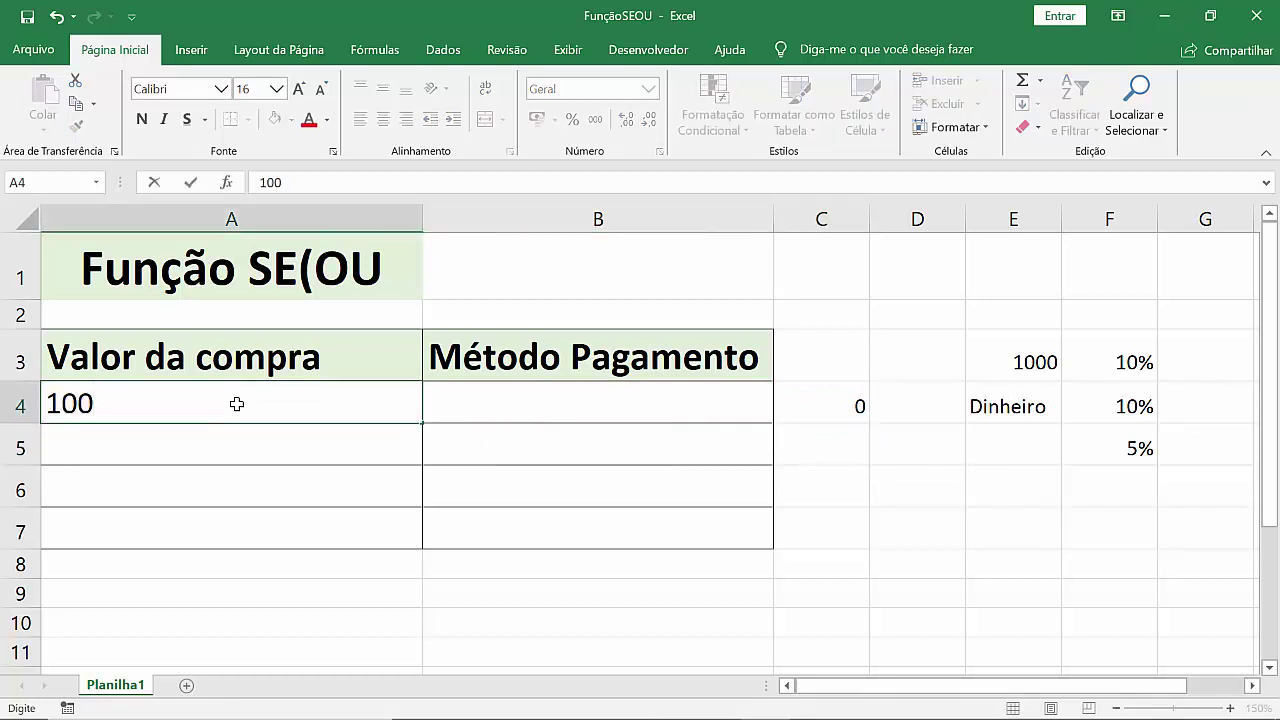
pyautogui.press('Return')
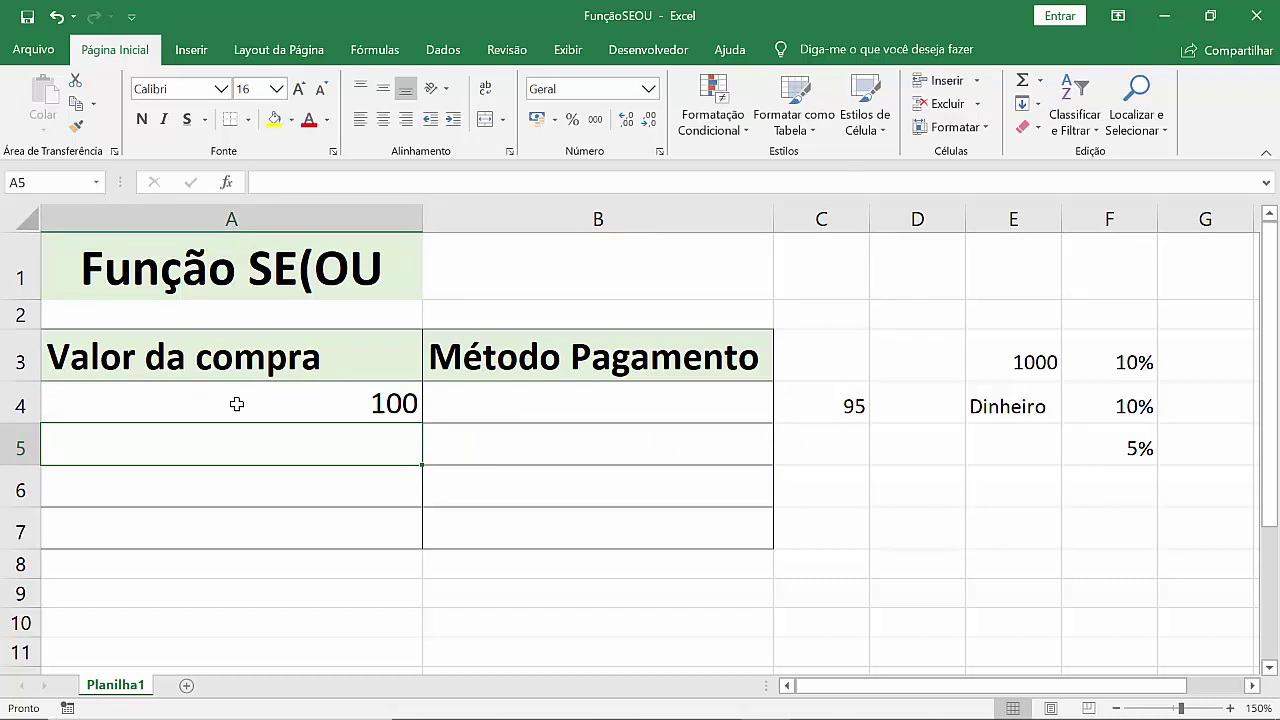
pyautogui.press('Right')
pyautogui.press('Up')
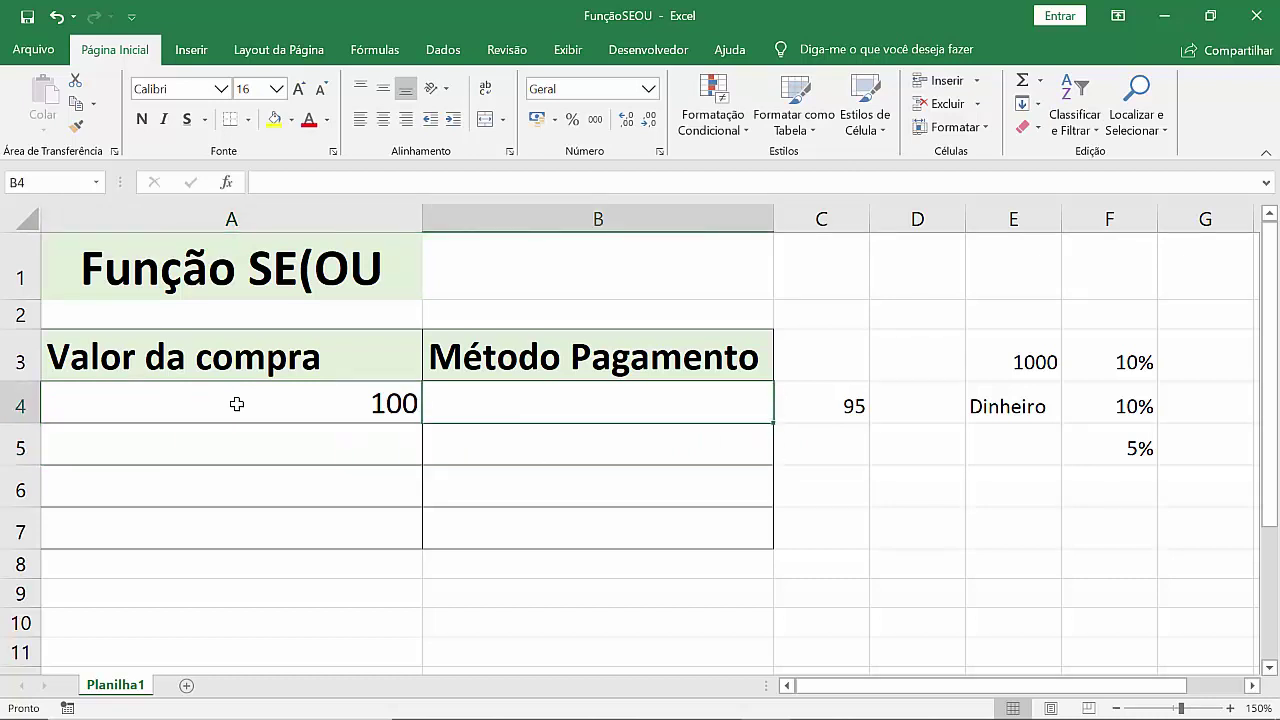
# Step: Change A4 to 1000 and set the payment method in B4 to Dinheiro
pyautogui.click(236, 404)
pyautogui.write('1000')
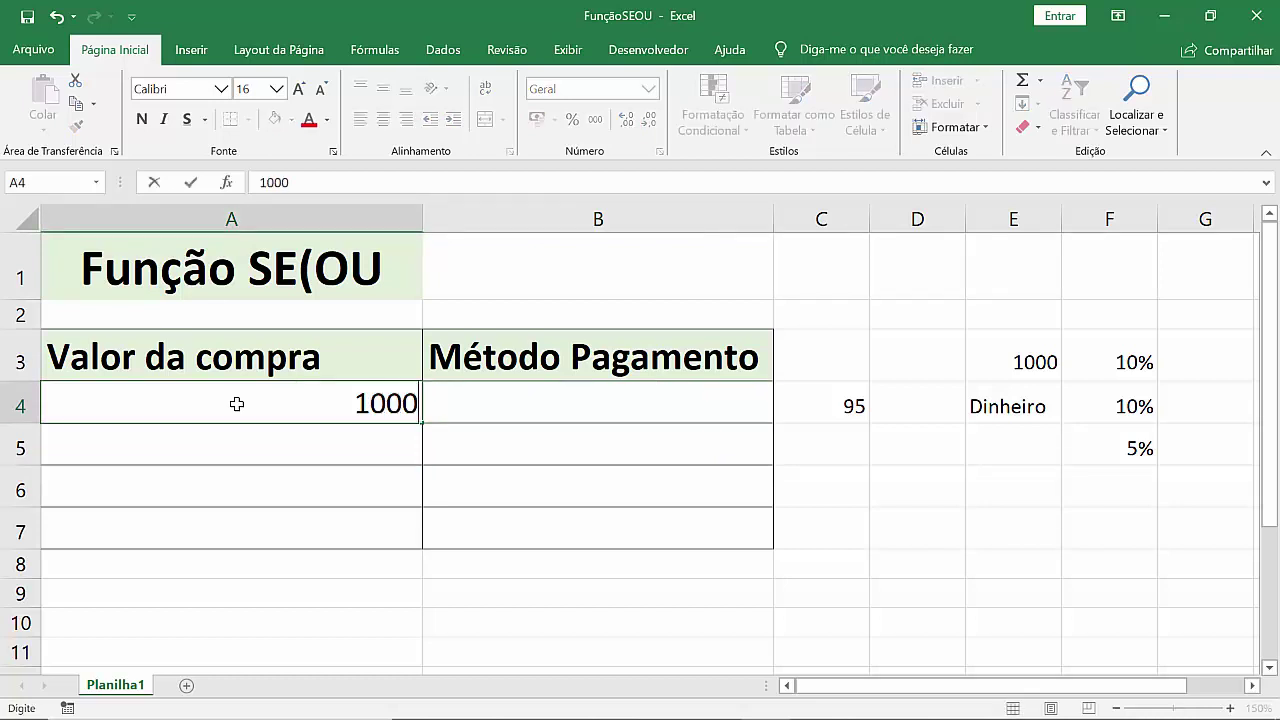
pyautogui.press('Return')
pyautogui.press('Right')
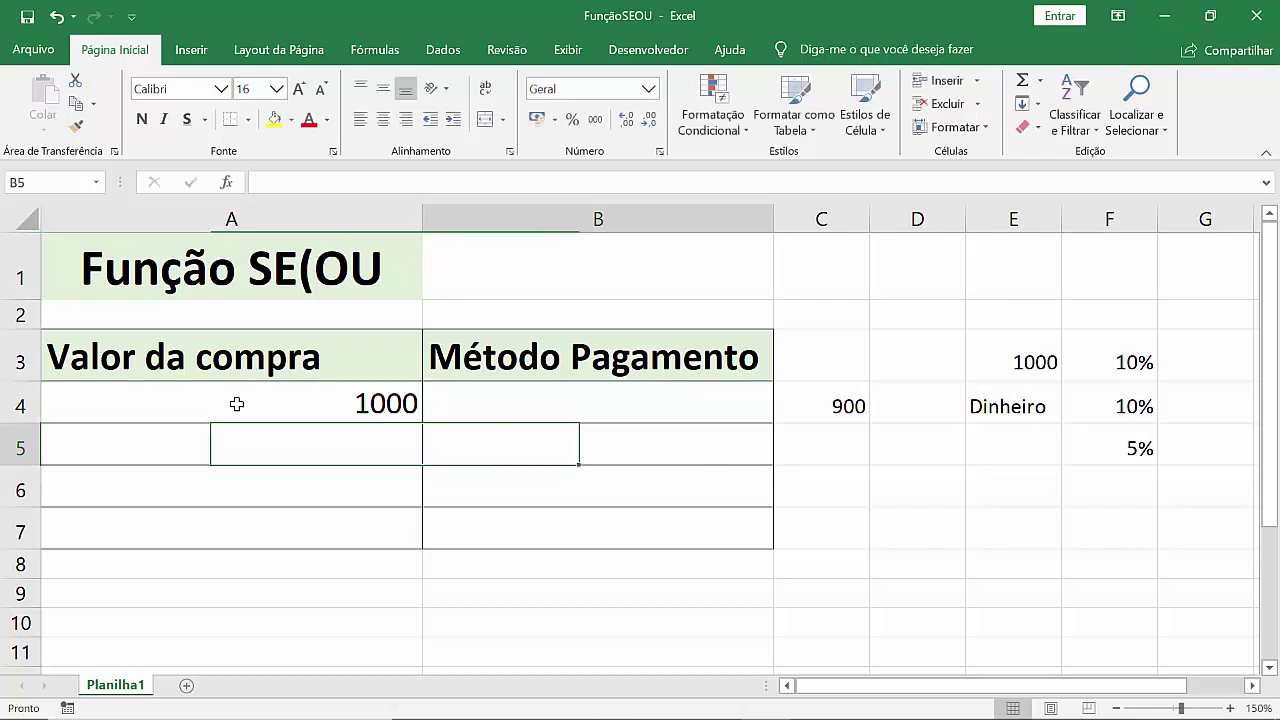
pyautogui.press('Up')
pyautogui.write('nhei')
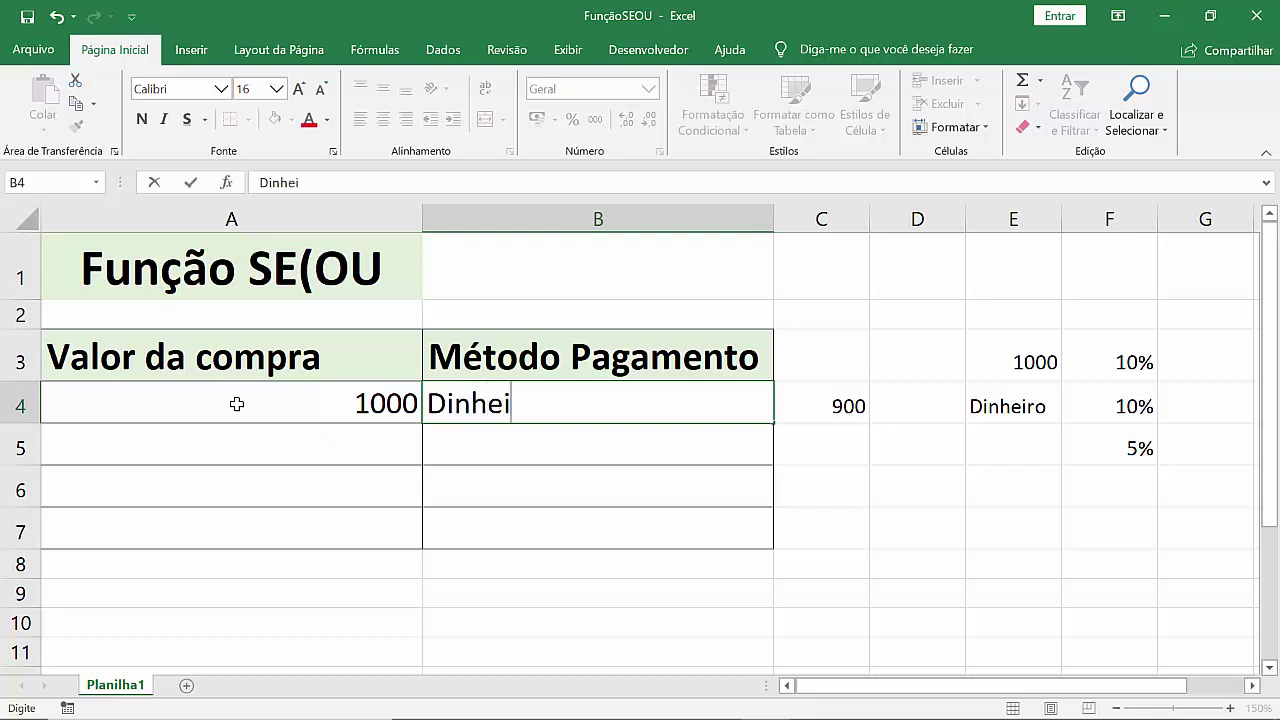
pyautogui.write('ro')
pyautogui.press('Return')
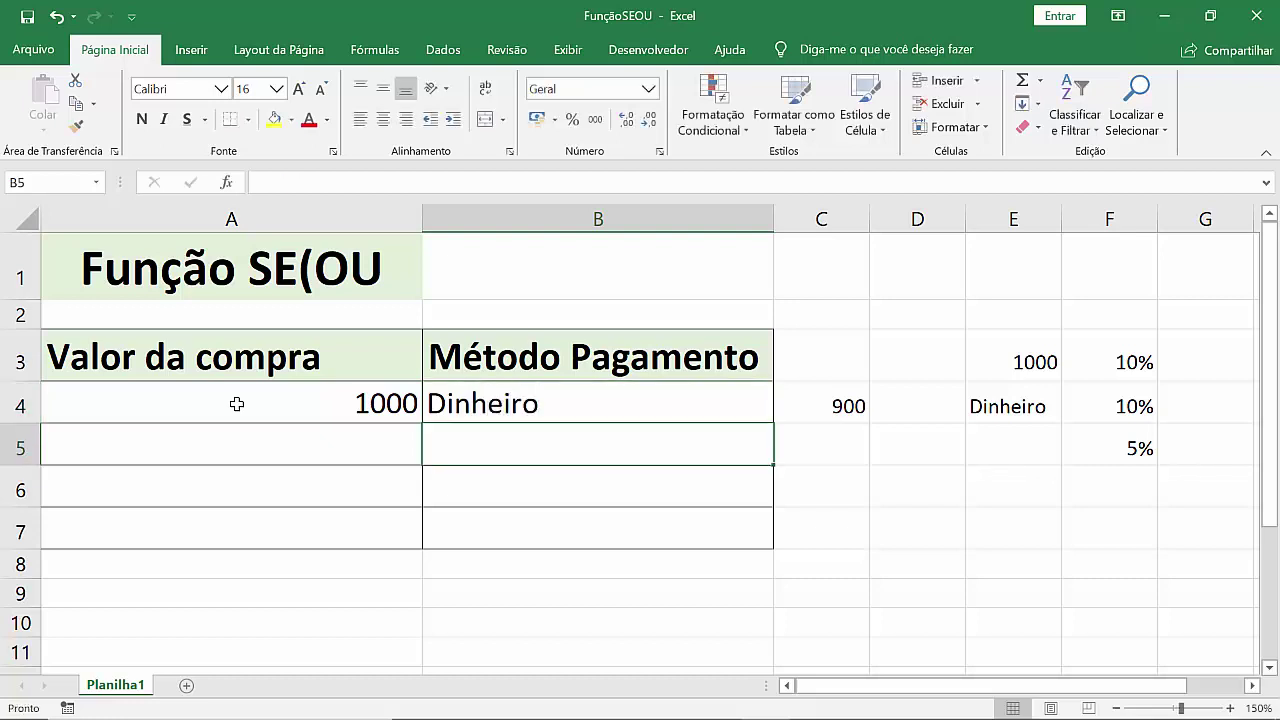
# Step: Change the purchase value in A4 to 900
pyautogui.press('Left')
pyautogui.press('Right')
pyautogui.press('Left')
pyautogui.press('Up')
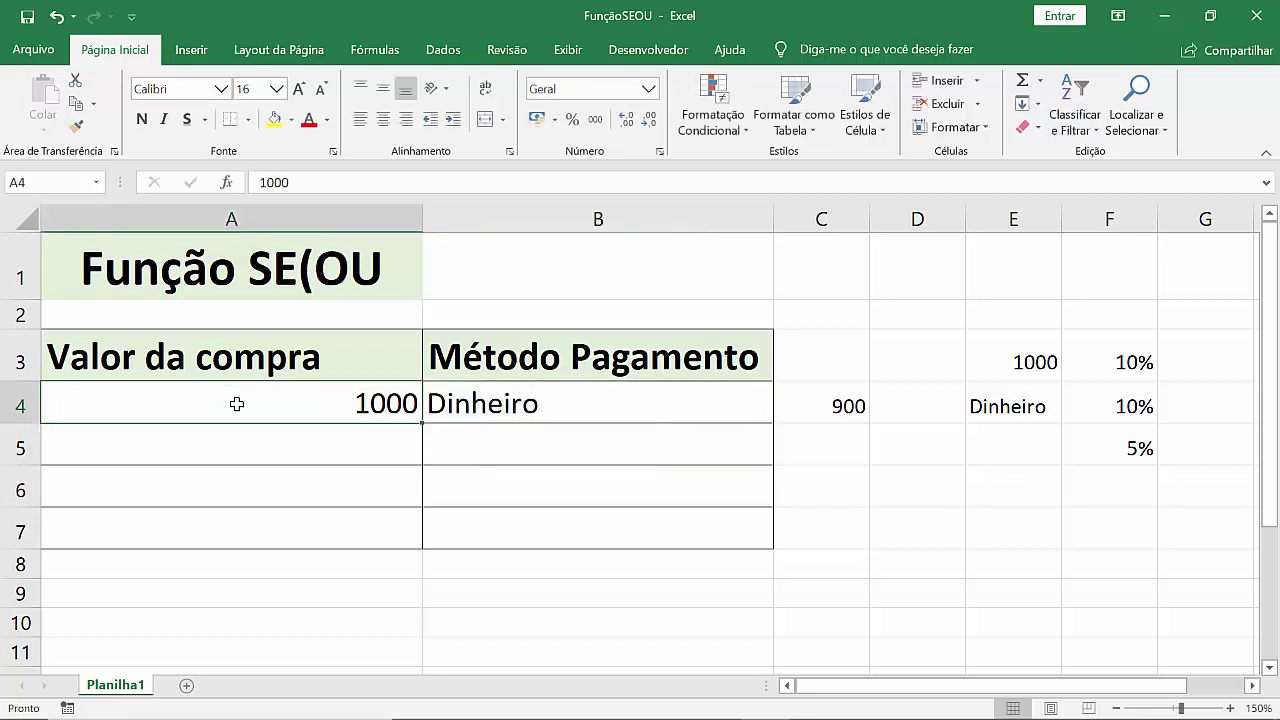
pyautogui.write('900')
pyautogui.press('Return')
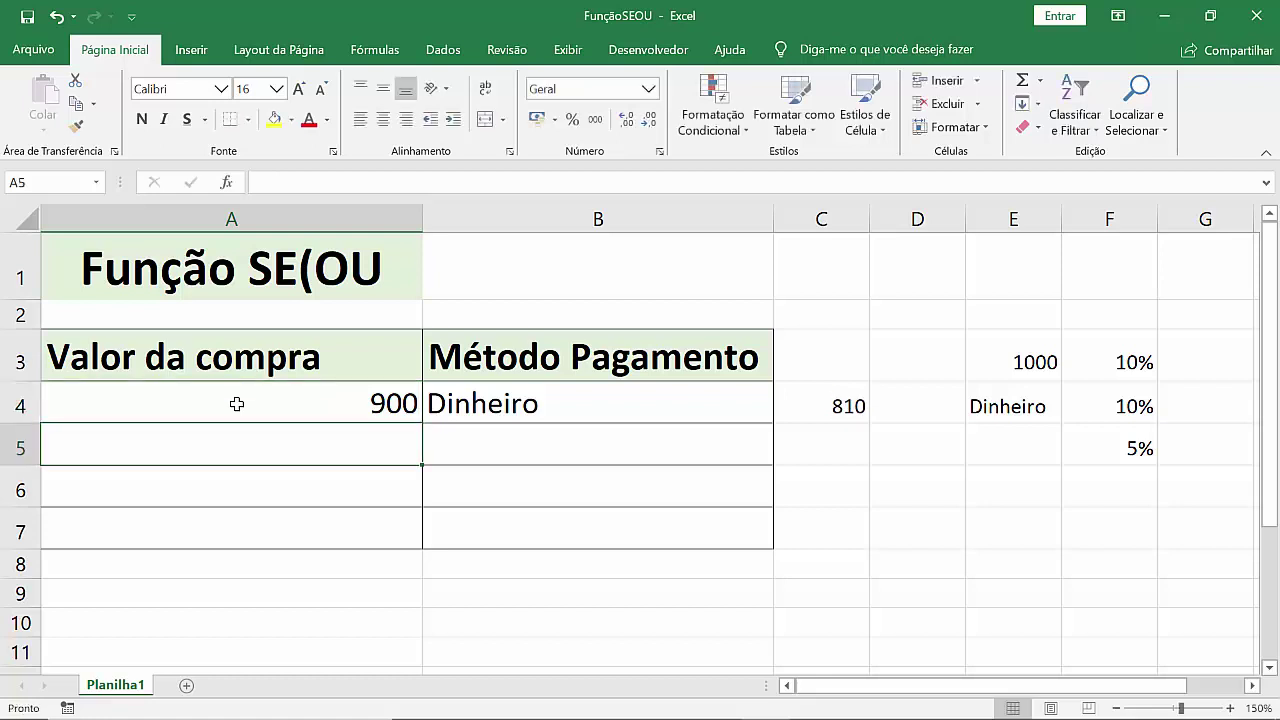
# Step: Edit A4 back to 100 so C4 shows the discounted 90
pyautogui.press('Up')
pyautogui.doubleClick(236, 404)
pyautogui.write('1000')
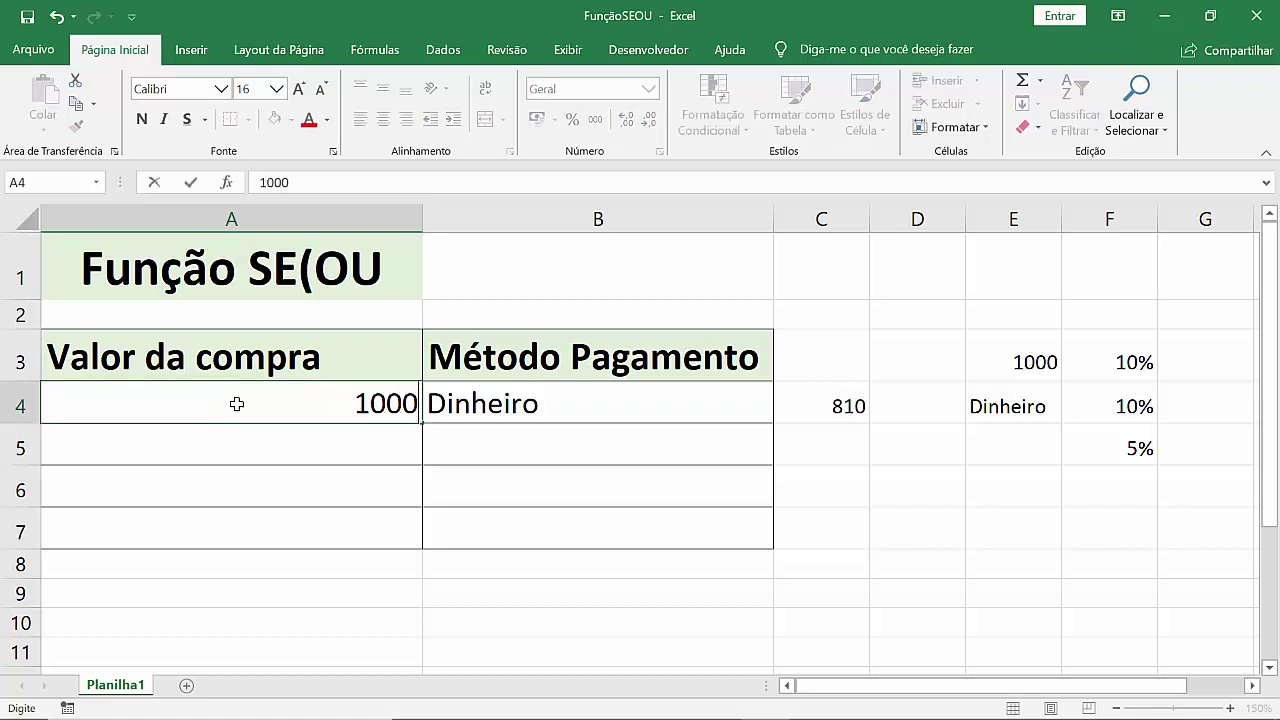
pyautogui.press('BackSpace')
pyautogui.press('Return')
pyautogui.press('Right')
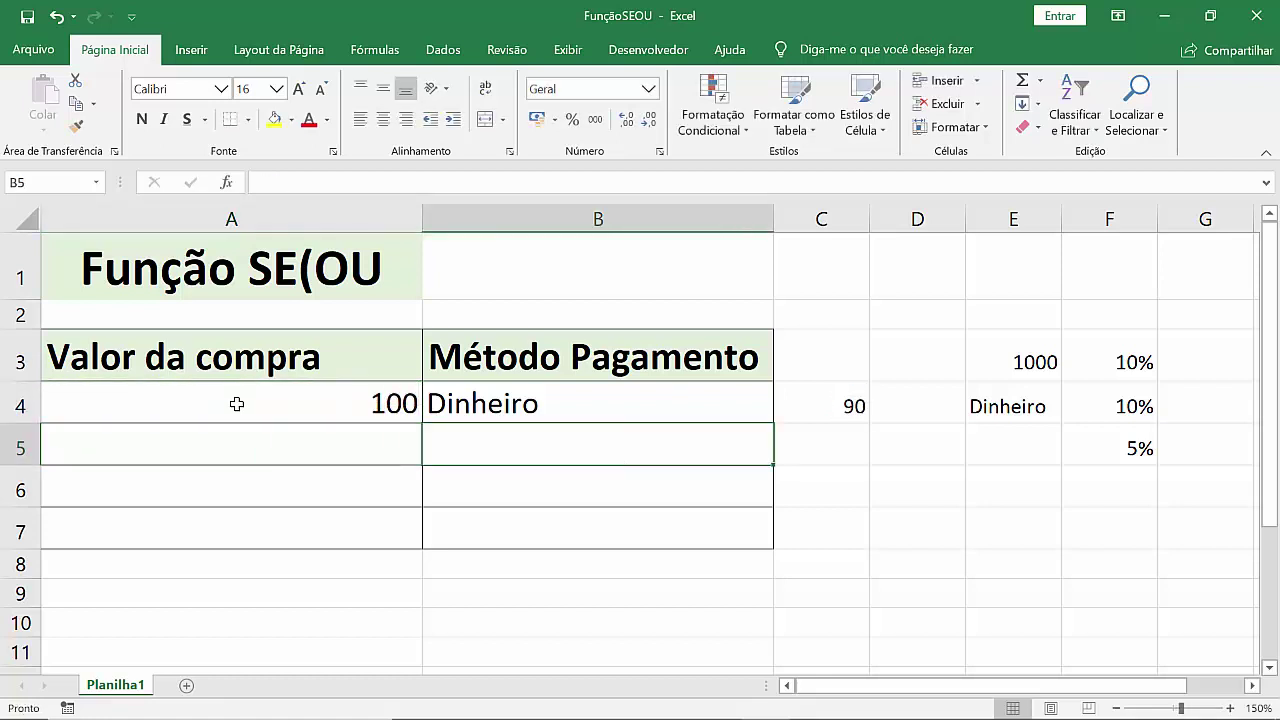
pyautogui.press('Up')
# Step: Enter Cartão in B4 so C4 recalculates to 95
pyautogui.write('Cartão')
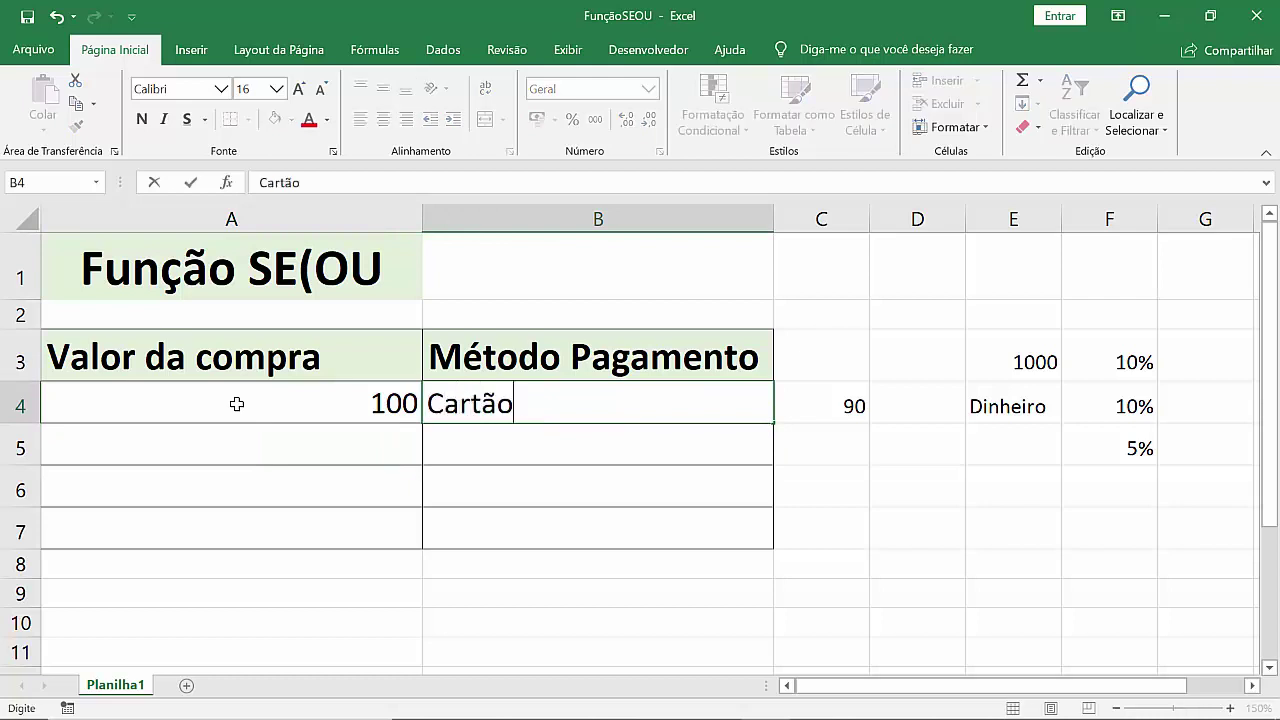
pyautogui.press('Return')
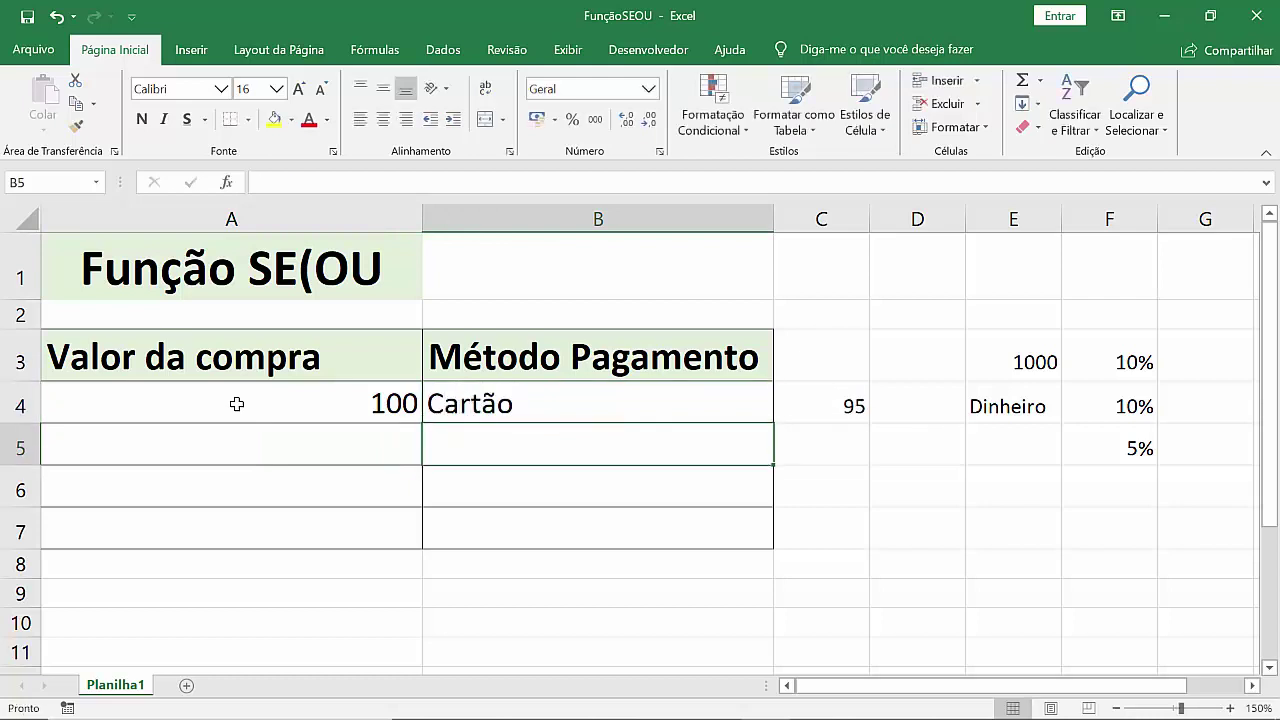